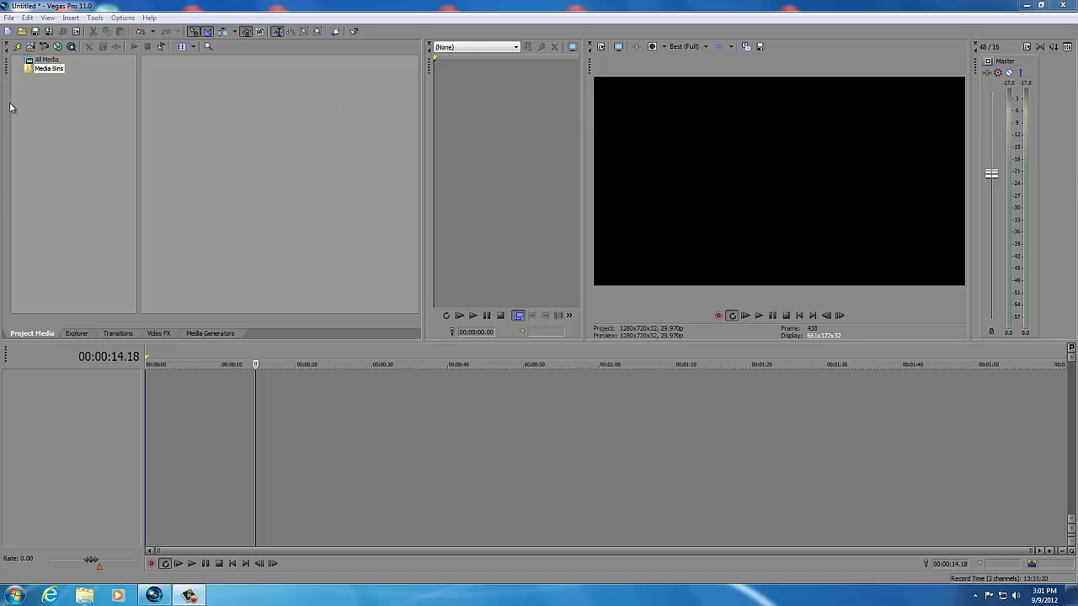
Step: Create a new media bin under Media Bins named 'video'
right_click(42, 70)
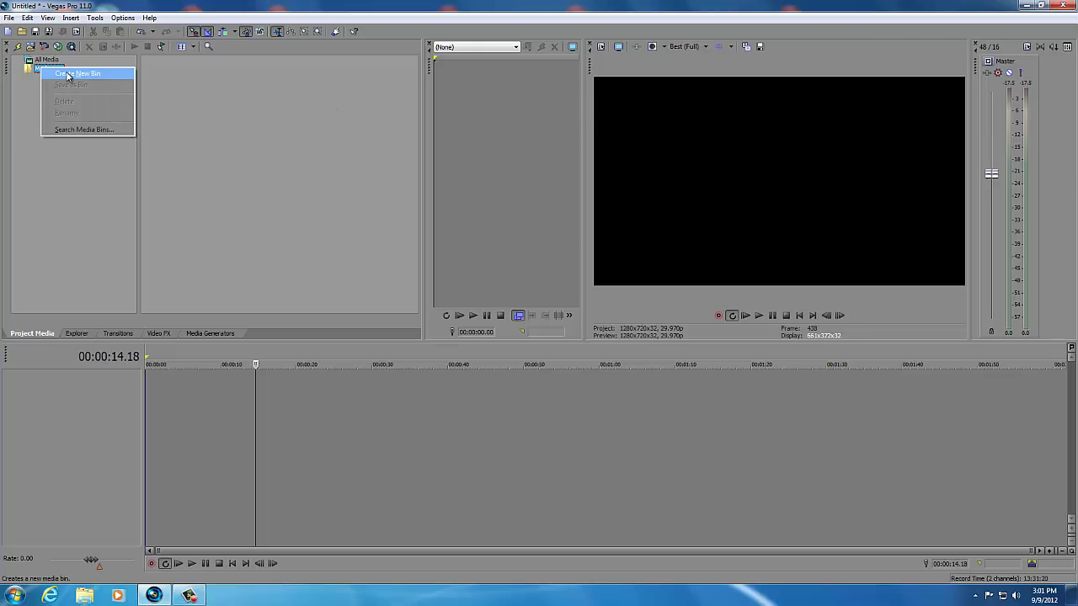
click(69, 74)
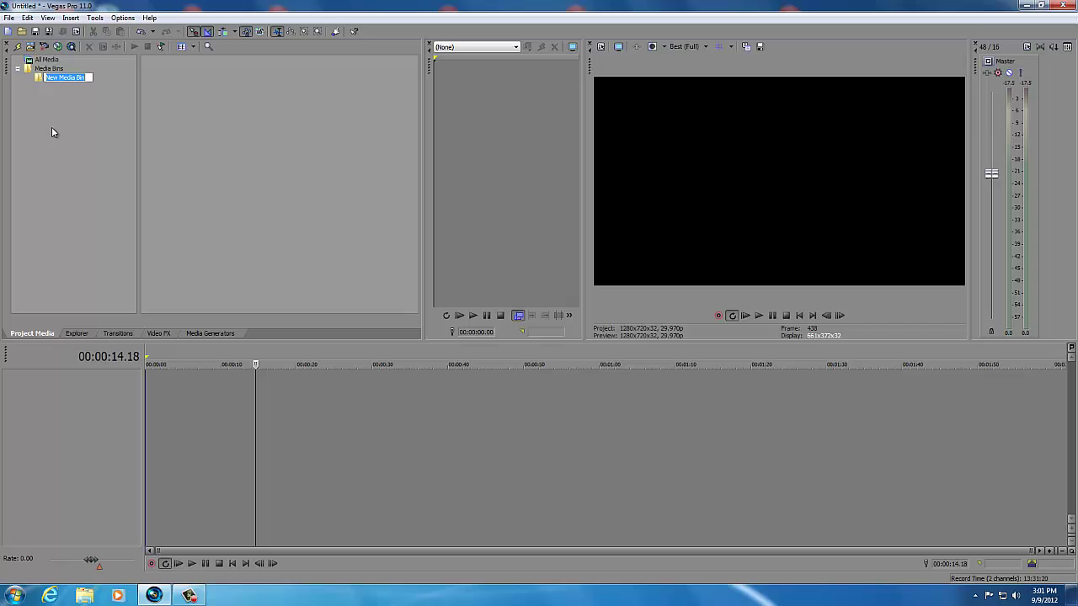
text(video)
click(46, 70)
Step: Create a second media bin named 'images', then select the video bin
right_click(46, 70)
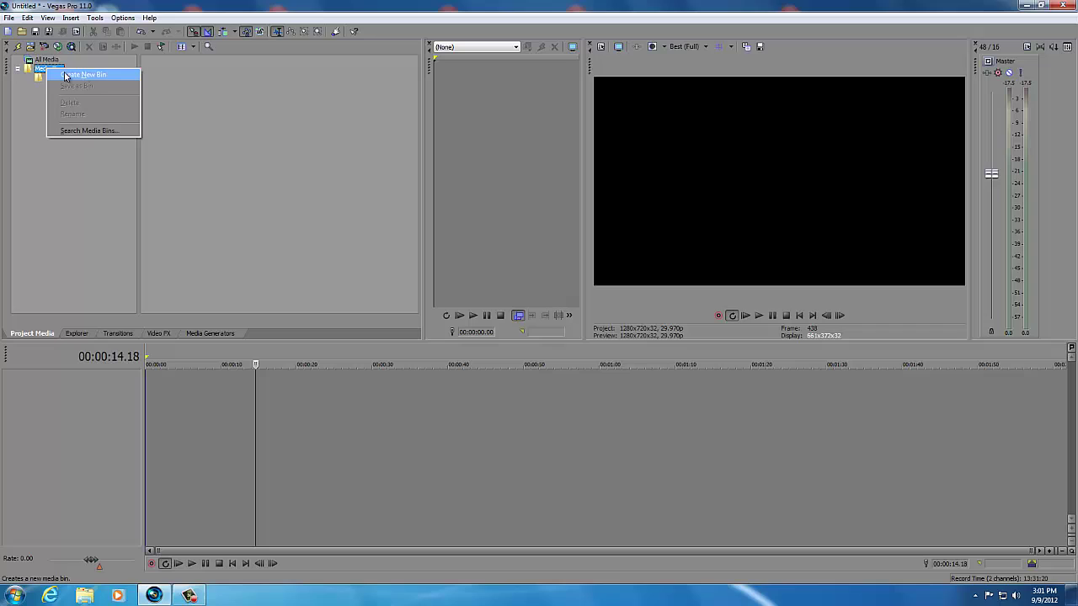
click(69, 74)
text(i)
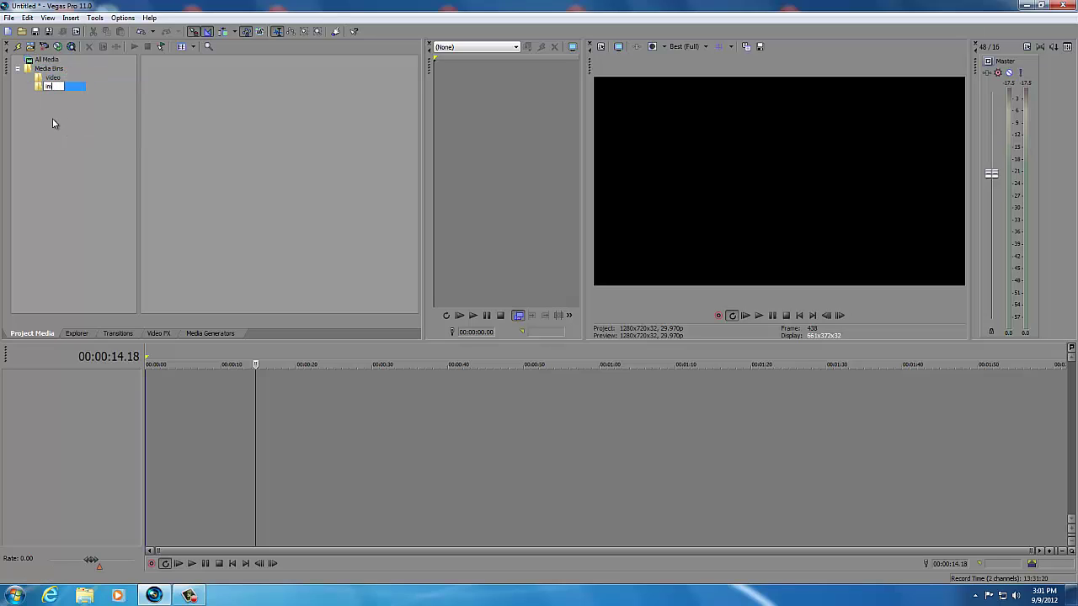
text(mages)
click(42, 78)
Step: Import 'More Gentle Surf - Last Sunset of 2011 - East.mp4' from E:\films into the video bin
click(32, 48)
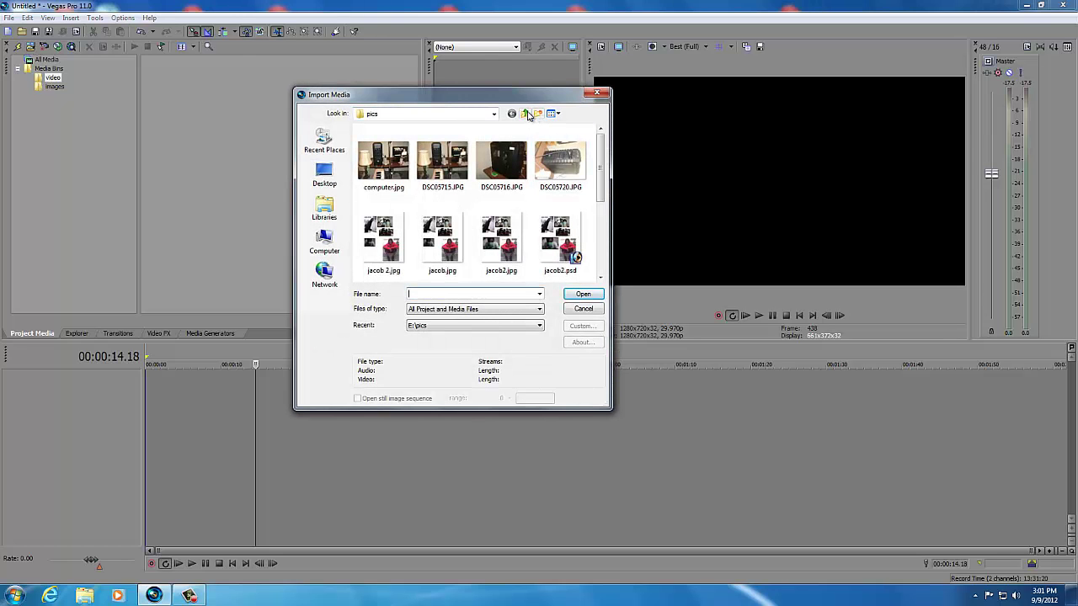
click(526, 114)
drag(601, 194, 603, 168)
double_click(378, 251)
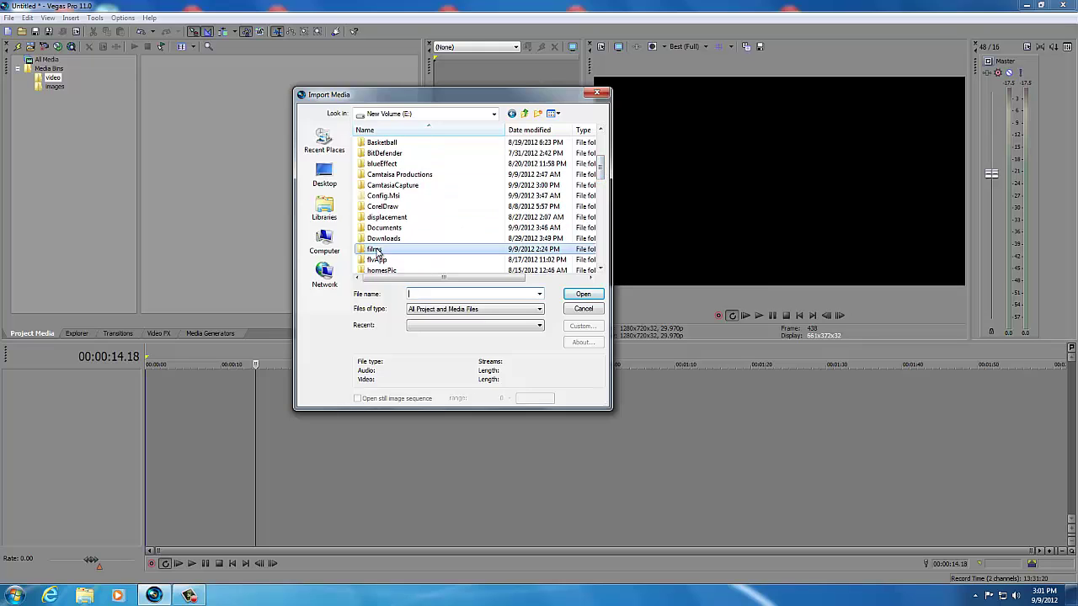
click(571, 169)
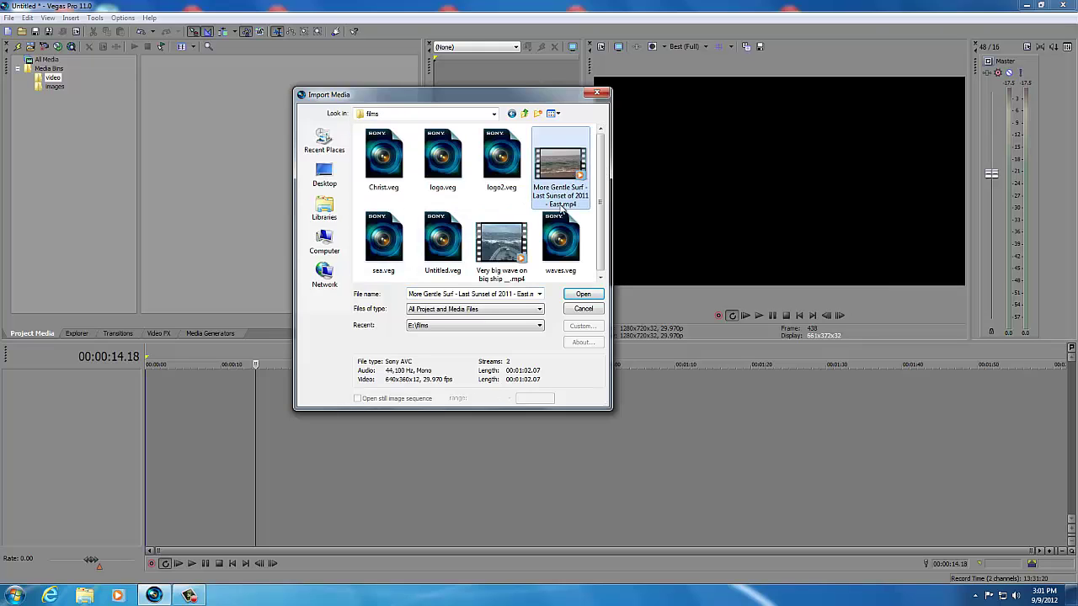
click(583, 294)
click(53, 87)
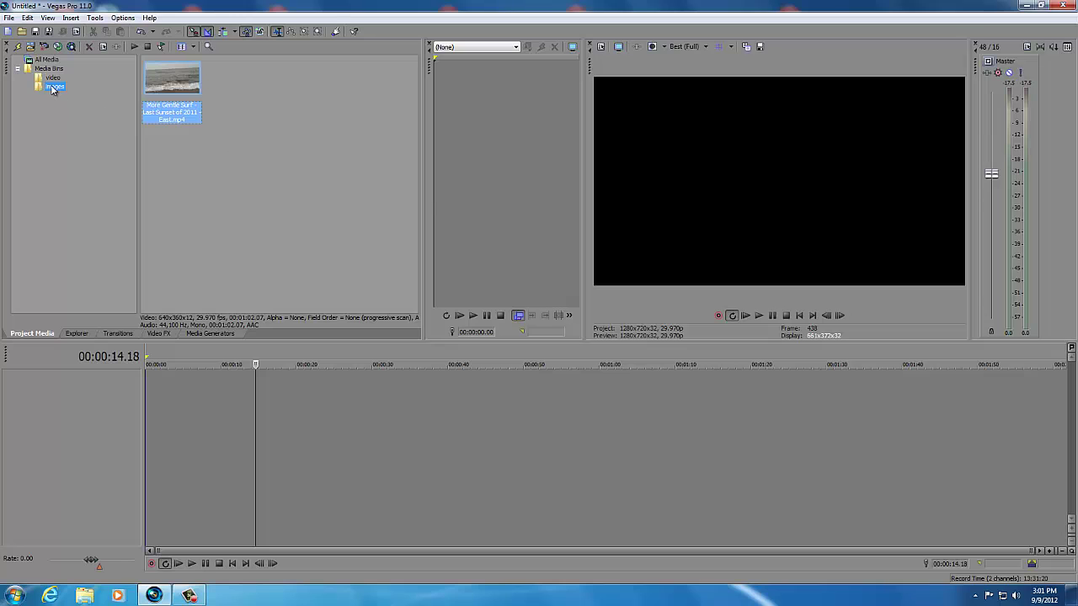
Step: Import LOGO.png and LOGOWHITE.png together from the E:\pics folder
click(19, 47)
click(523, 115)
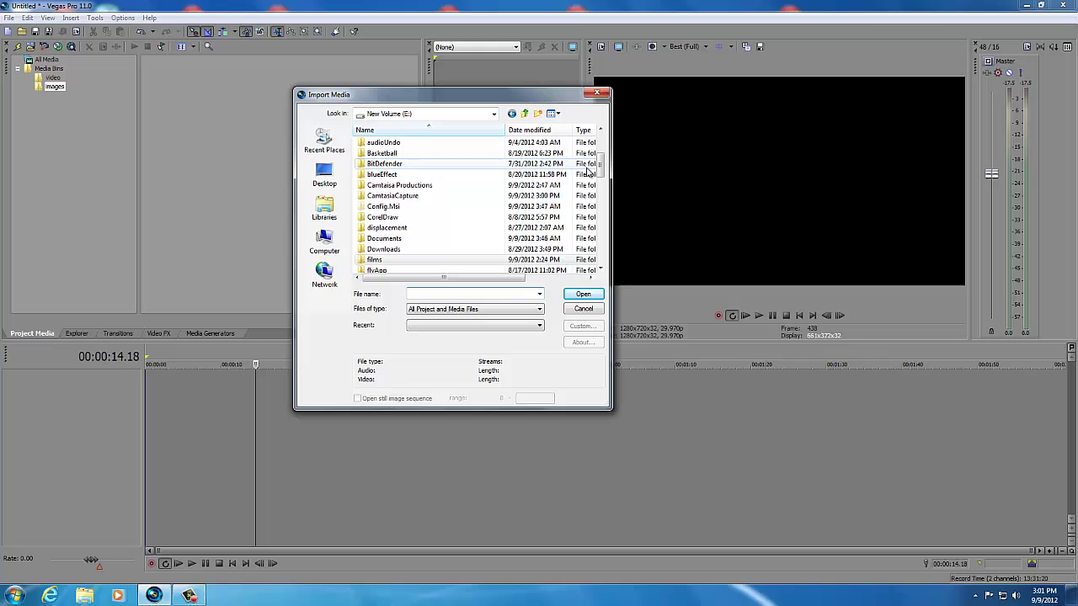
drag(603, 168, 603, 200)
double_click(437, 228)
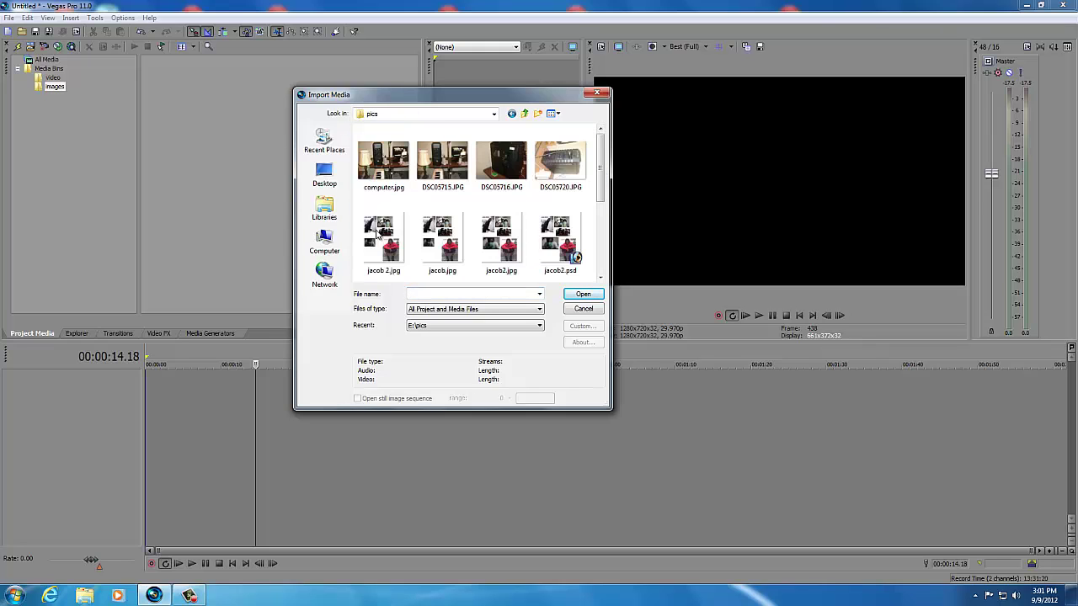
scroll(597, 174, down, 2)
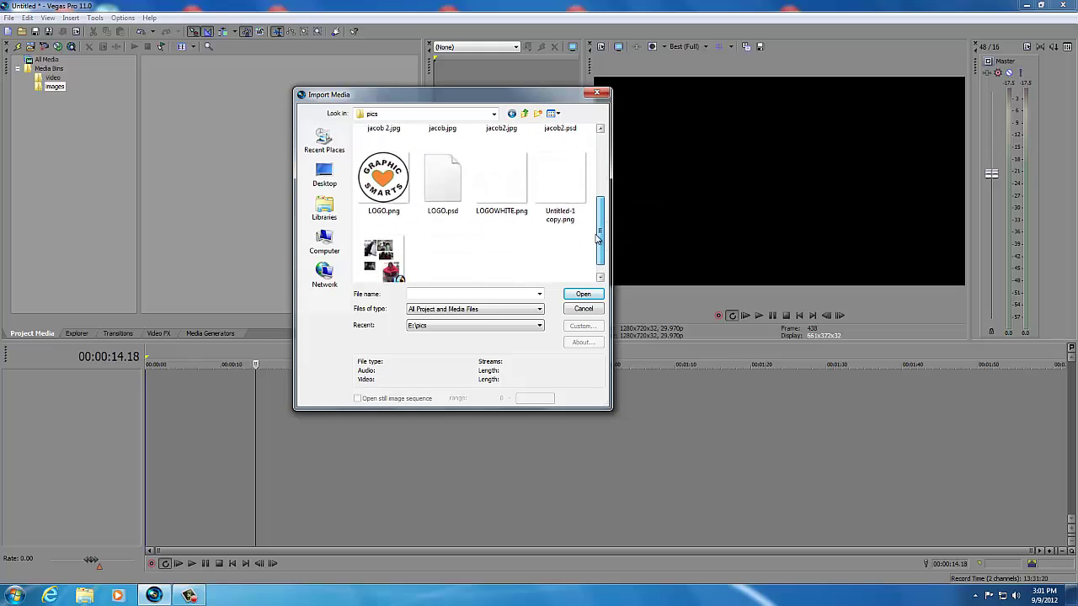
click(386, 180)
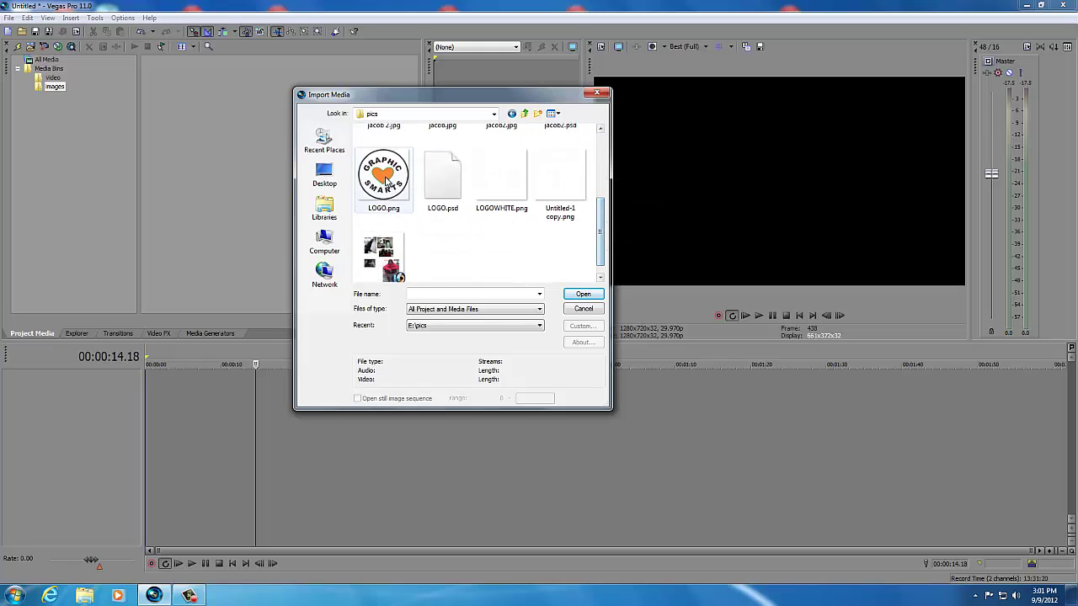
ctrl+click(486, 178)
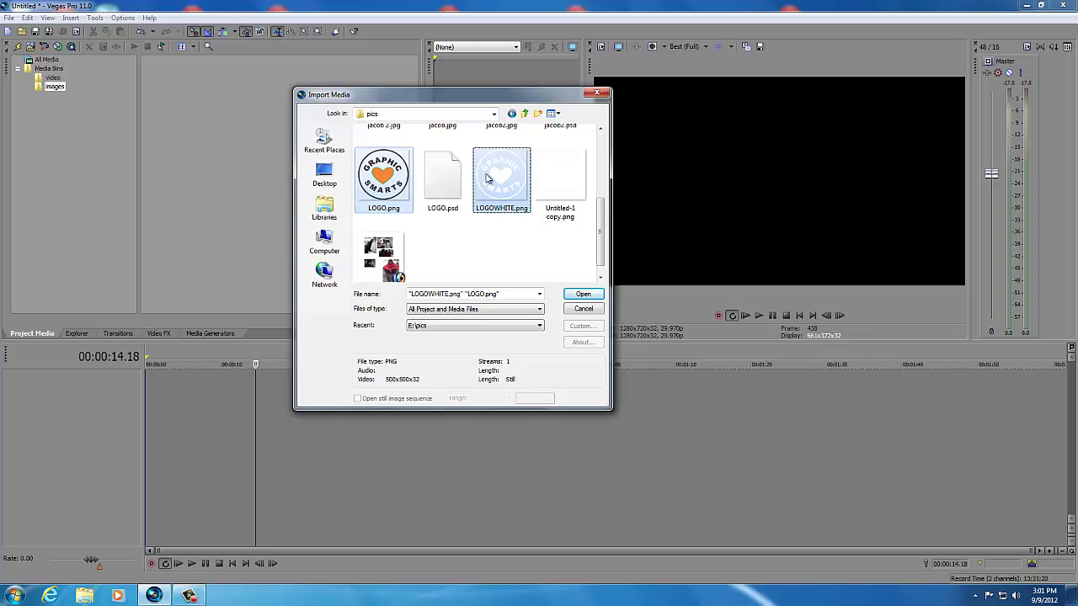
click(573, 296)
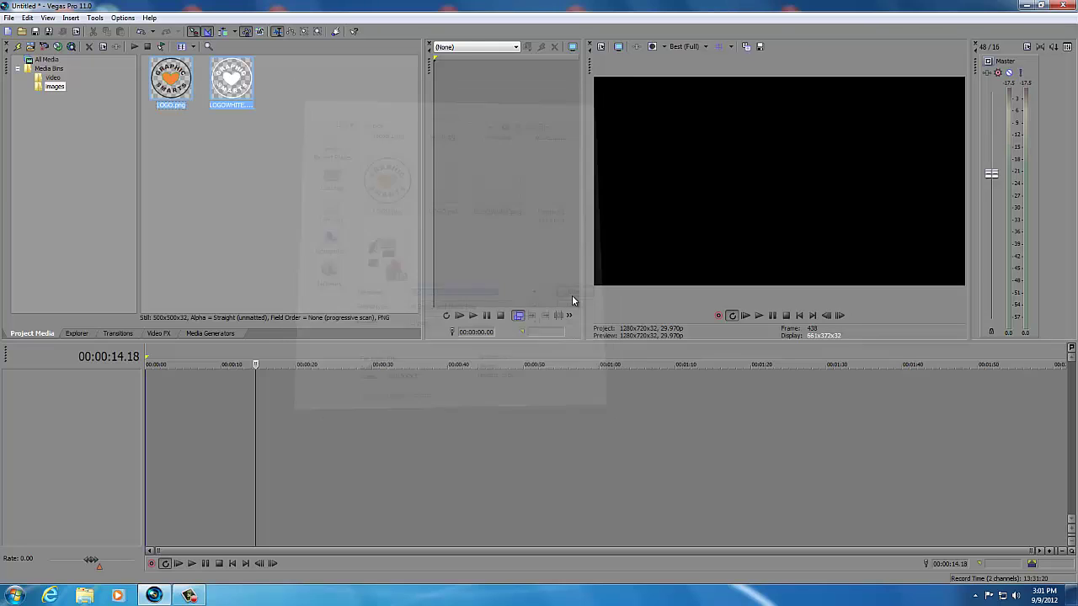
Step: Place the surf clip at the timeline start, play it briefly, then rewind to the beginning
click(40, 79)
drag(152, 90, 124, 393)
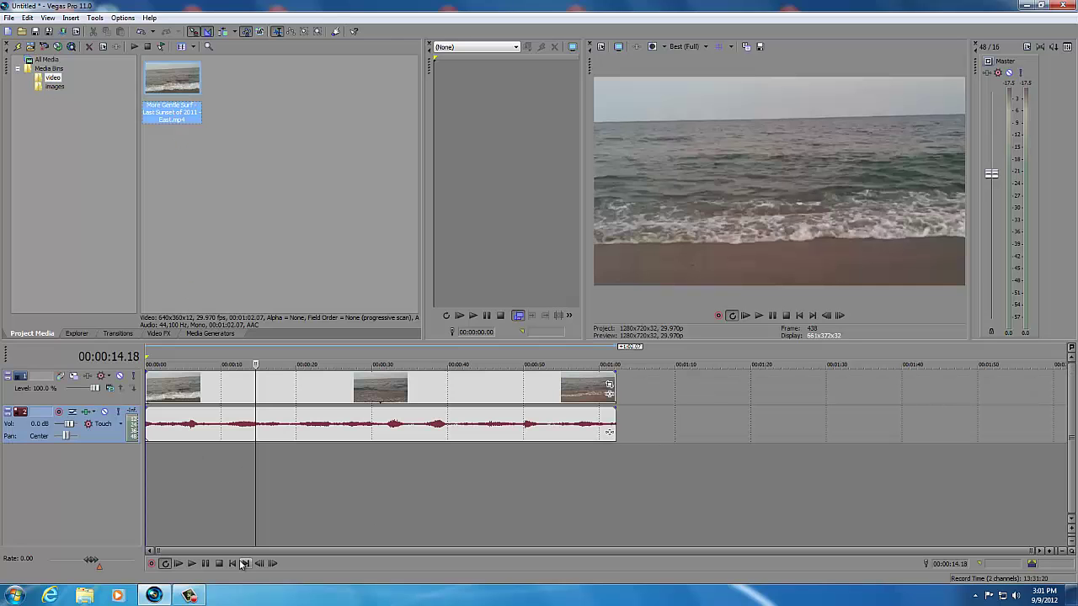
click(192, 564)
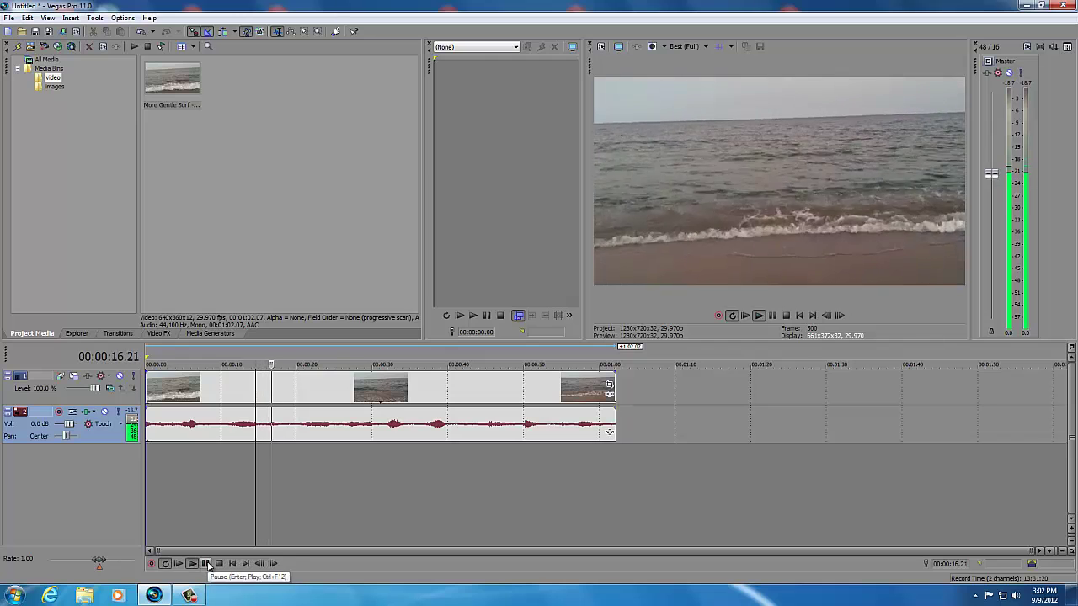
click(207, 566)
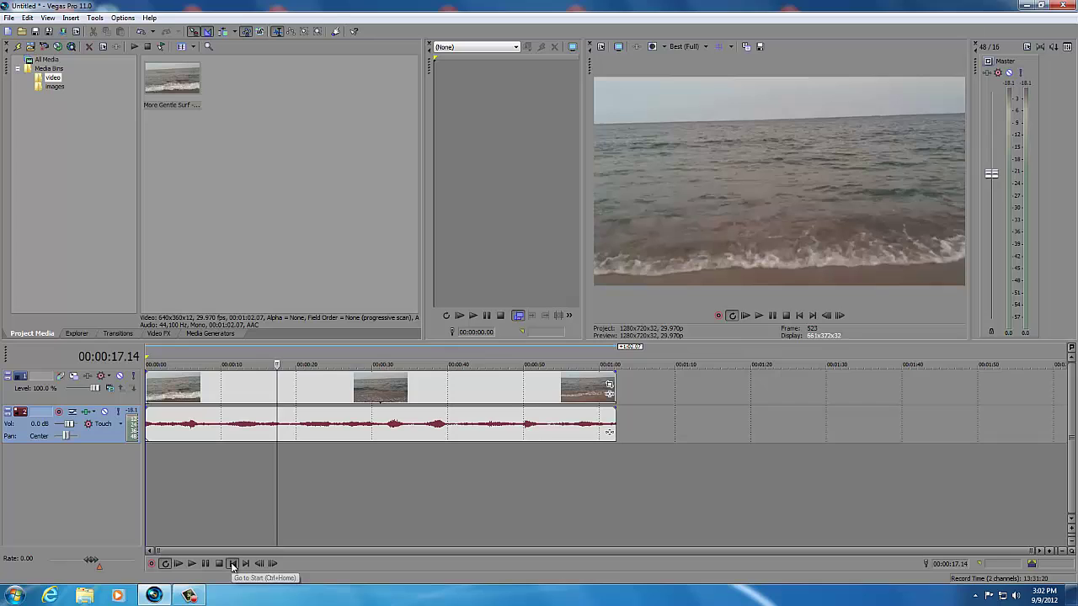
click(233, 564)
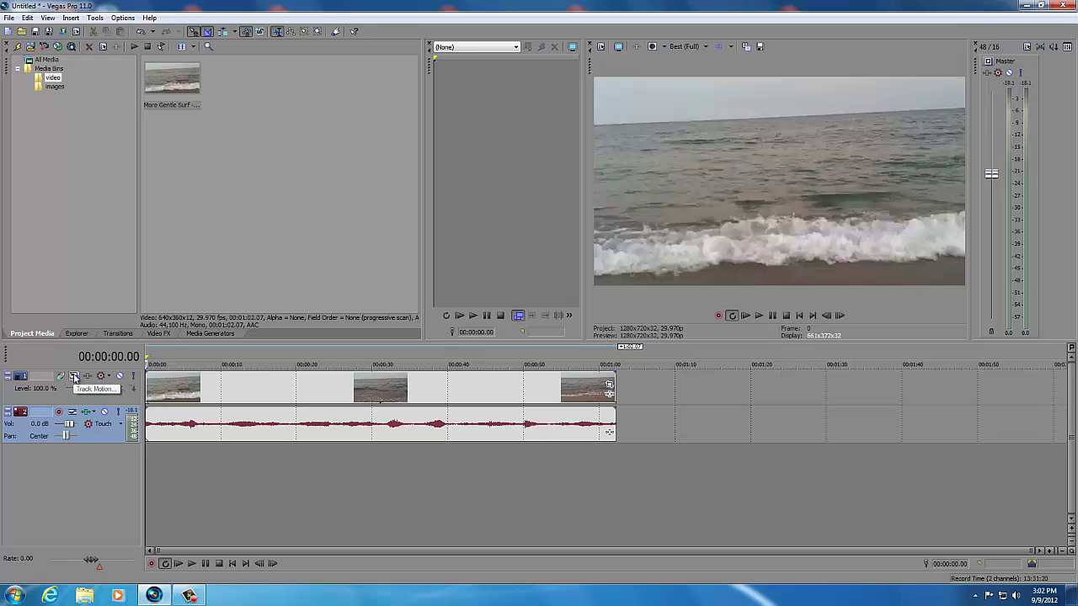
Step: Enlarge track 1's Track Motion frame to about 1,778.66 × 1,000.50, zooming into the waves
click(74, 377)
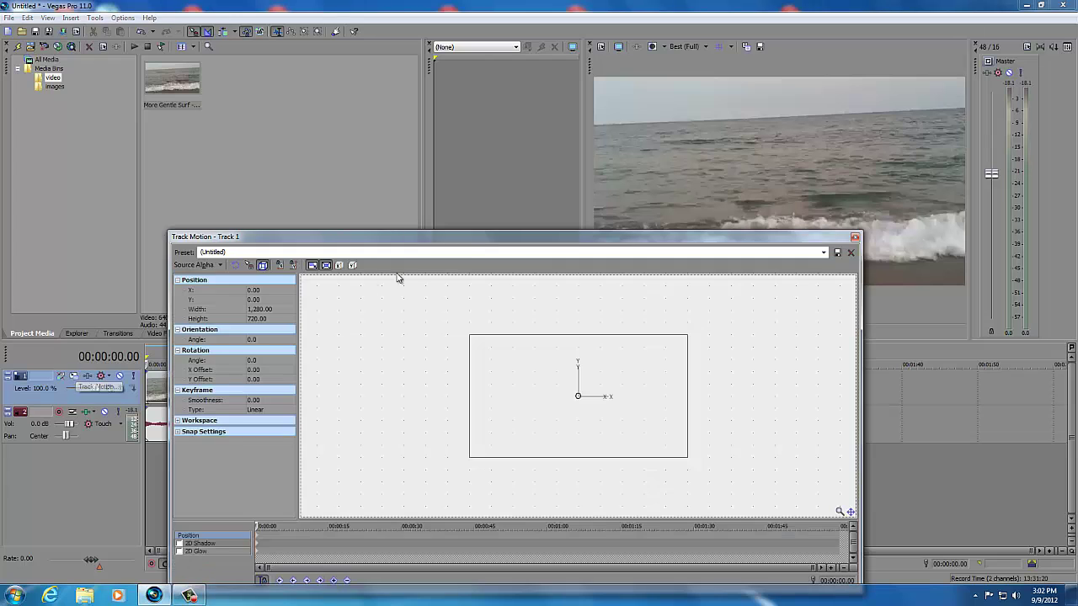
drag(471, 237, 392, 183)
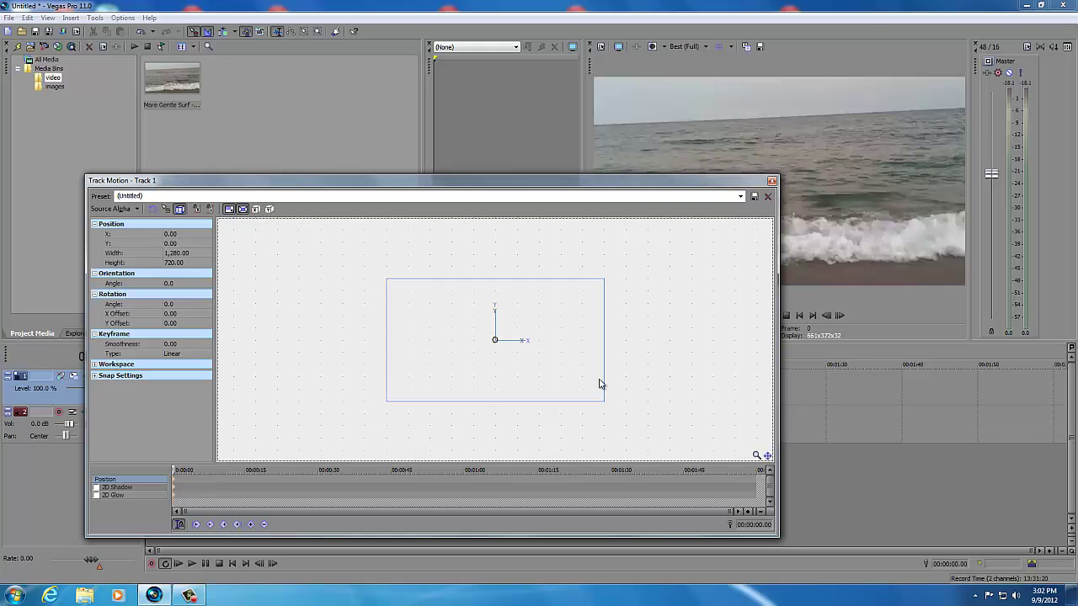
drag(604, 405, 628, 415)
right_click(629, 385)
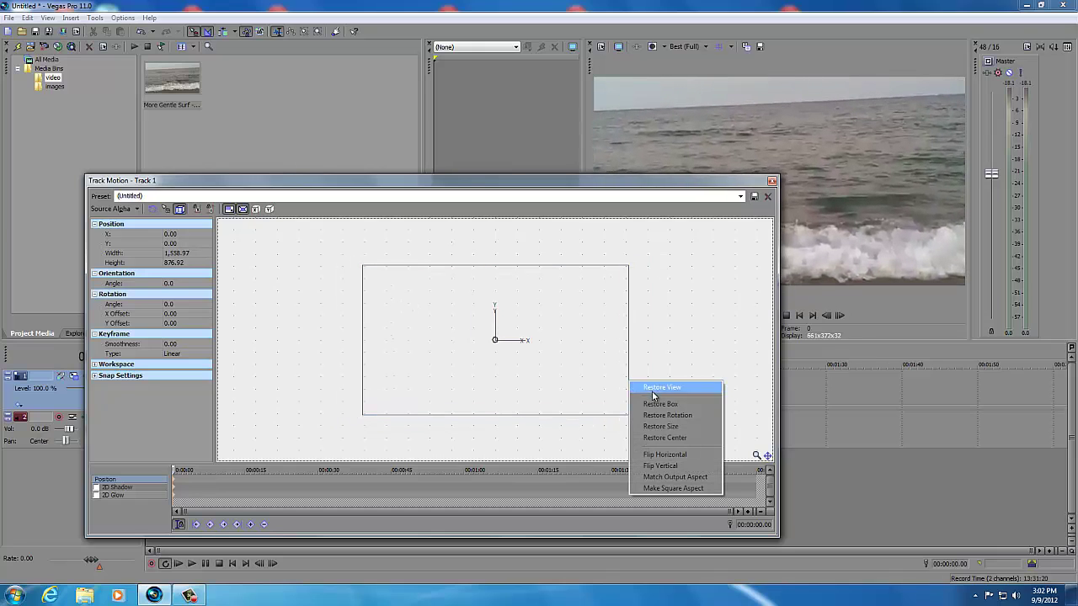
click(654, 404)
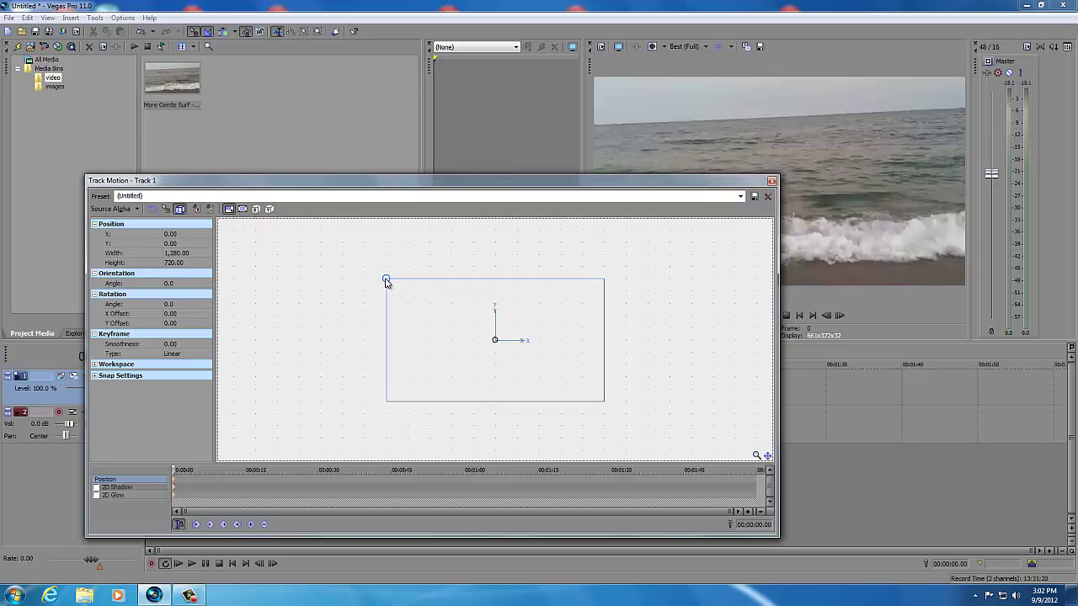
drag(386, 280, 309, 220)
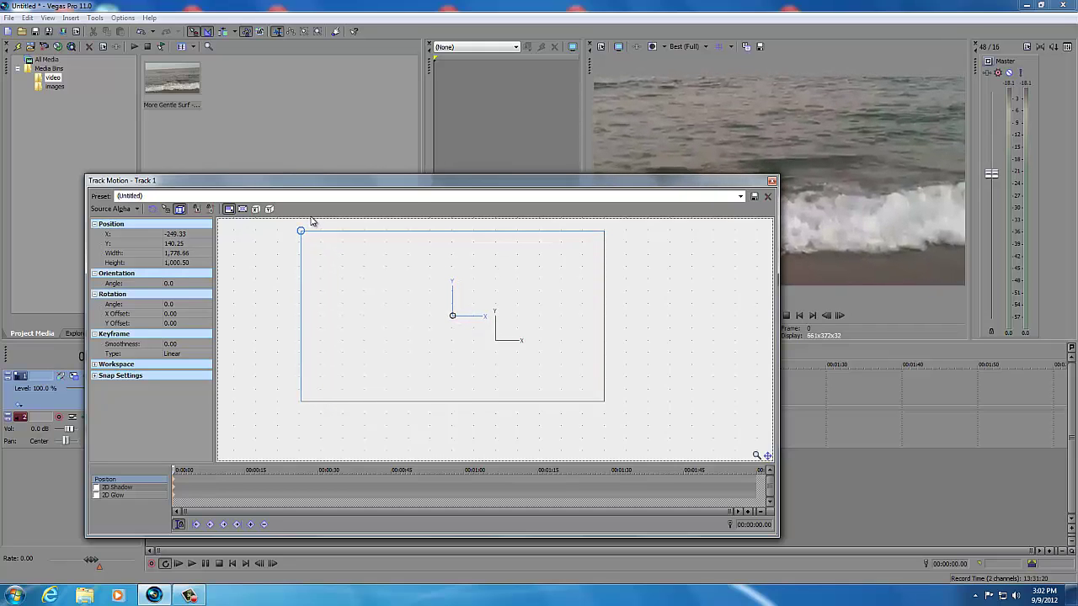
click(772, 181)
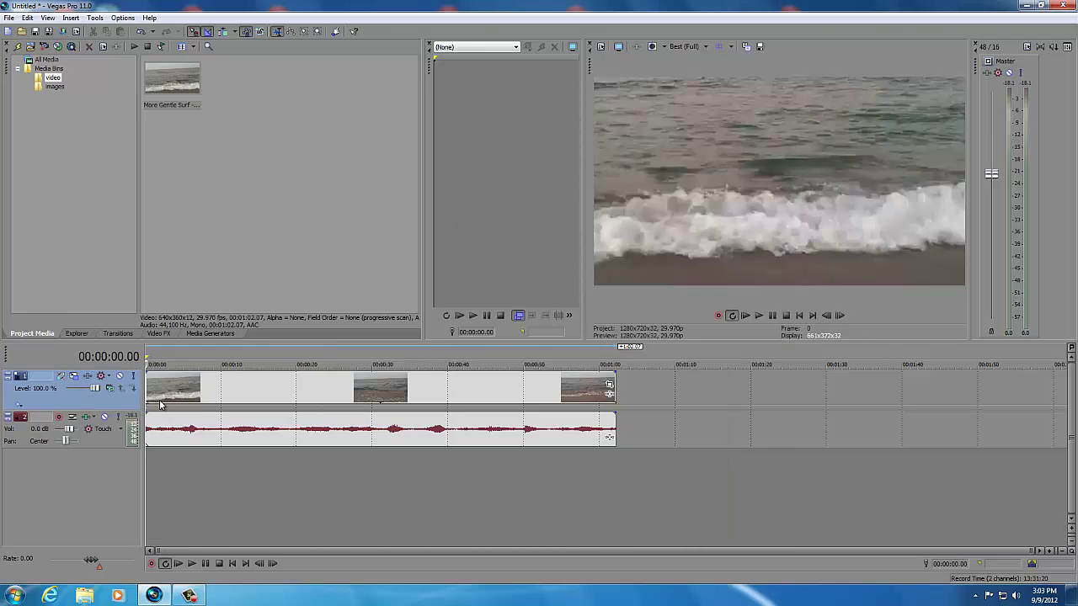
Step: Preview the zoomed surf at about 21, 28, 47, 55 seconds and the clip end, then rewind
key(space)
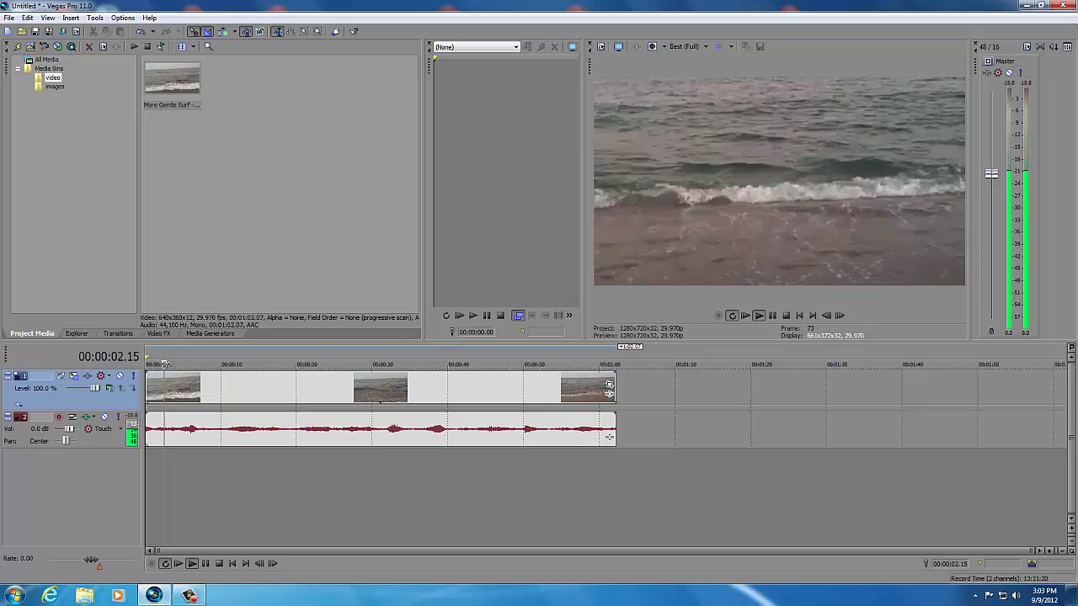
key(space)
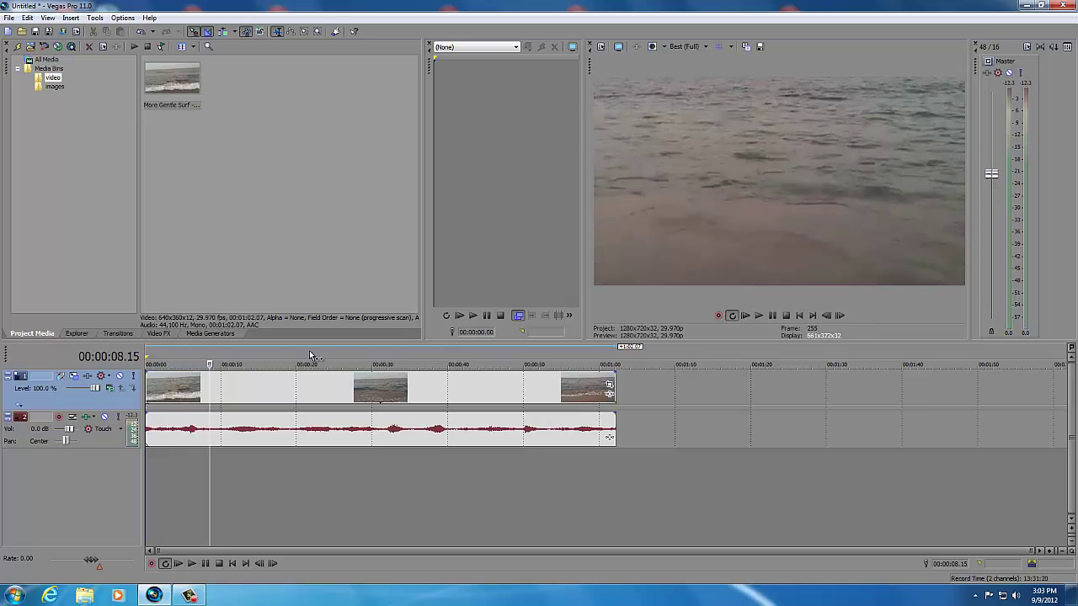
click(310, 355)
click(357, 353)
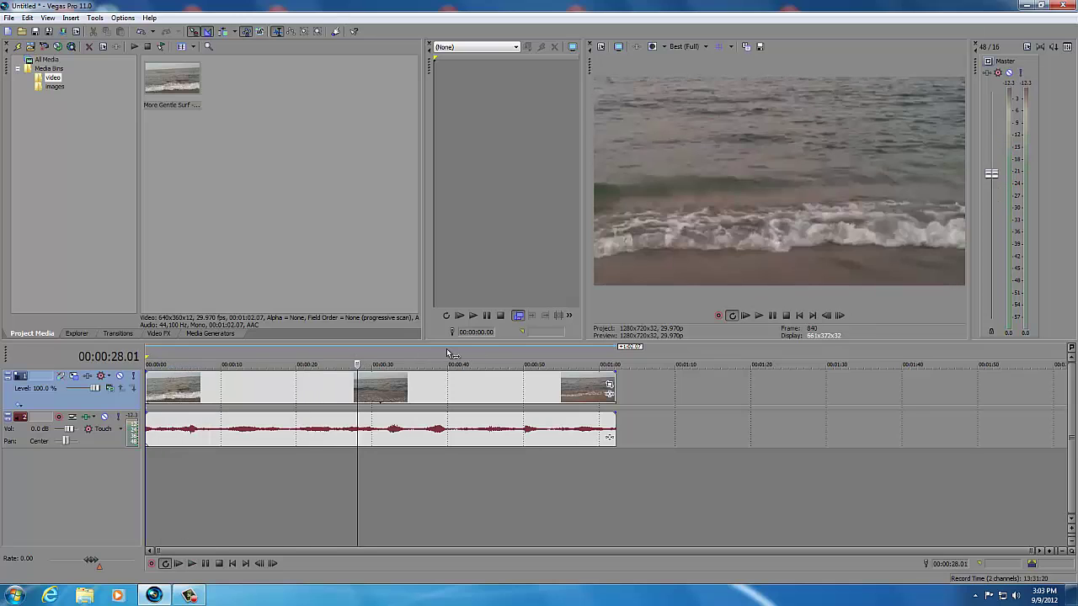
click(505, 354)
click(565, 355)
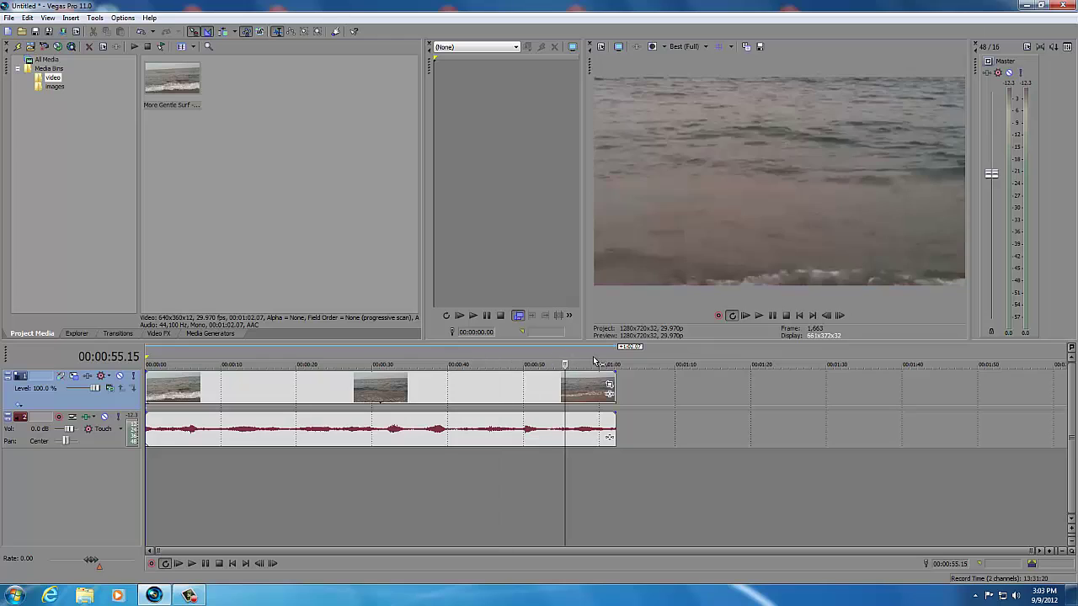
click(613, 360)
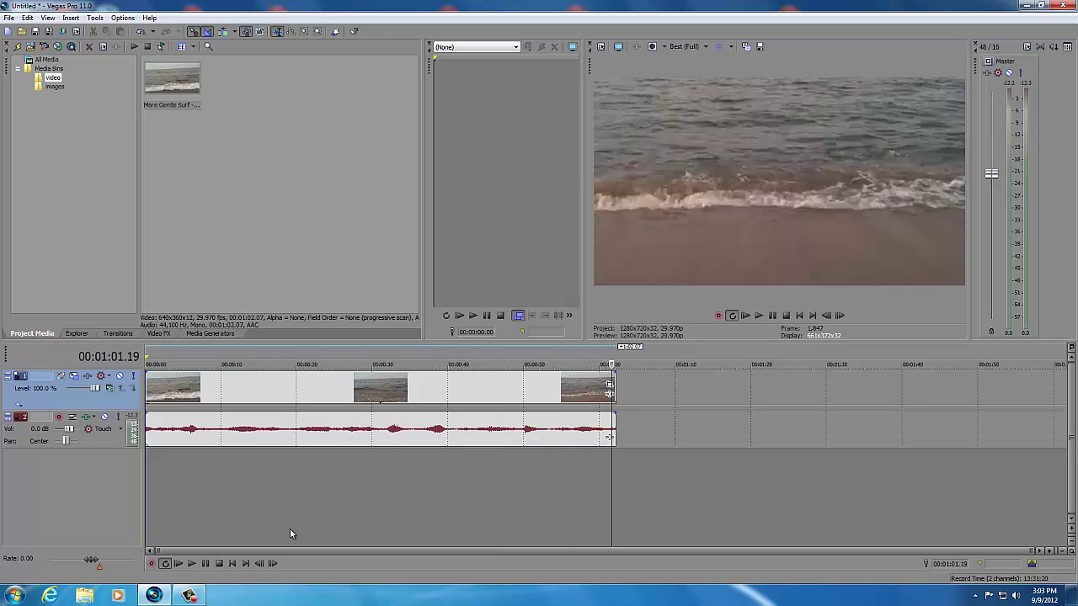
click(232, 564)
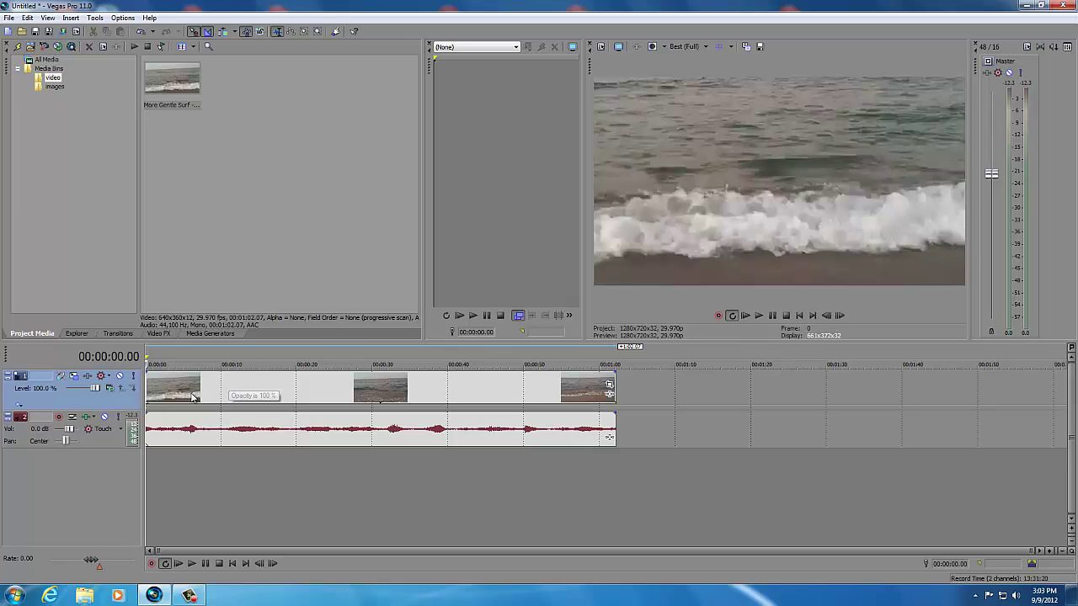
Step: Insert a new top video track and stretch LOGO.png across it for the surf clip's length
right_click(108, 400)
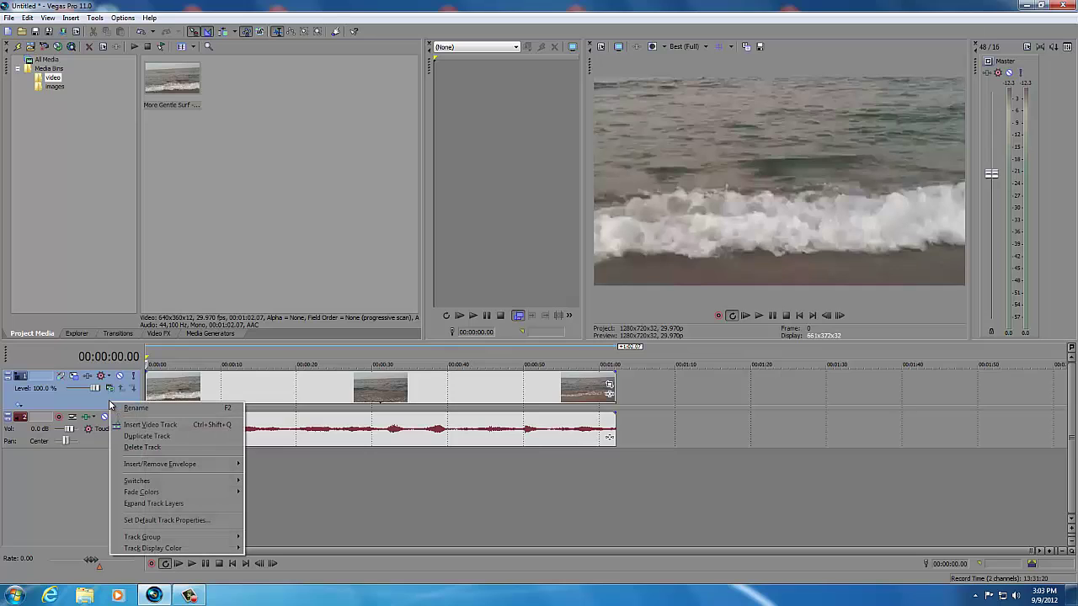
click(152, 425)
click(55, 87)
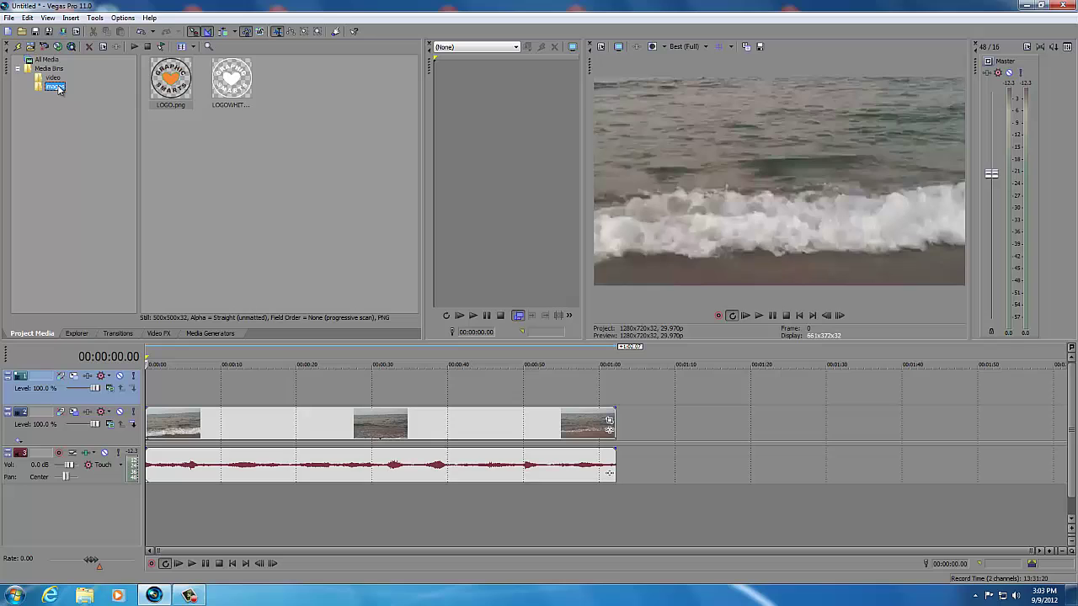
drag(177, 78, 221, 377)
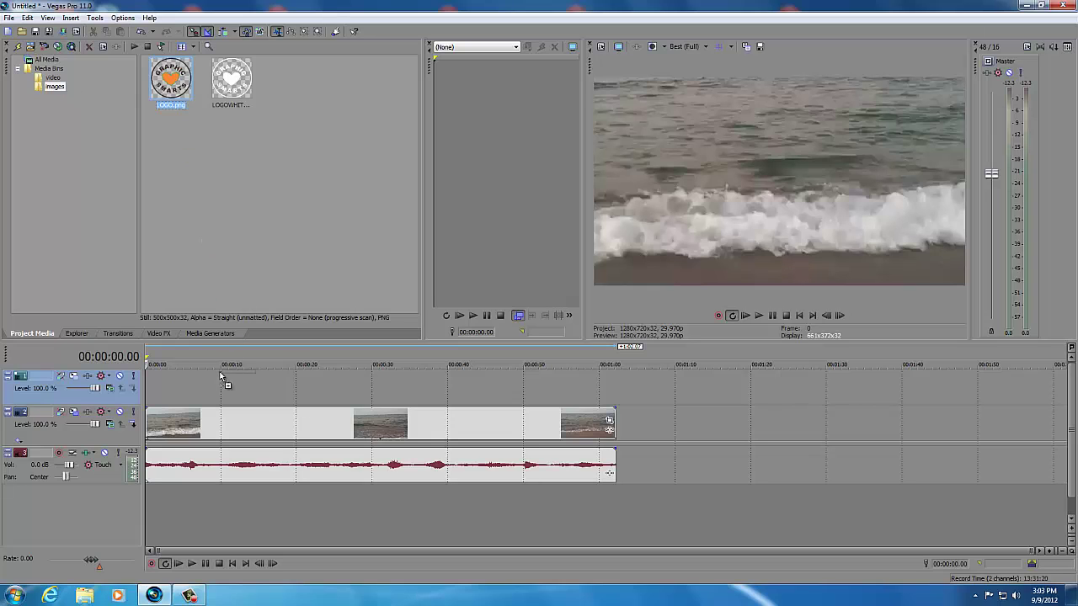
drag(146, 396, 613, 383)
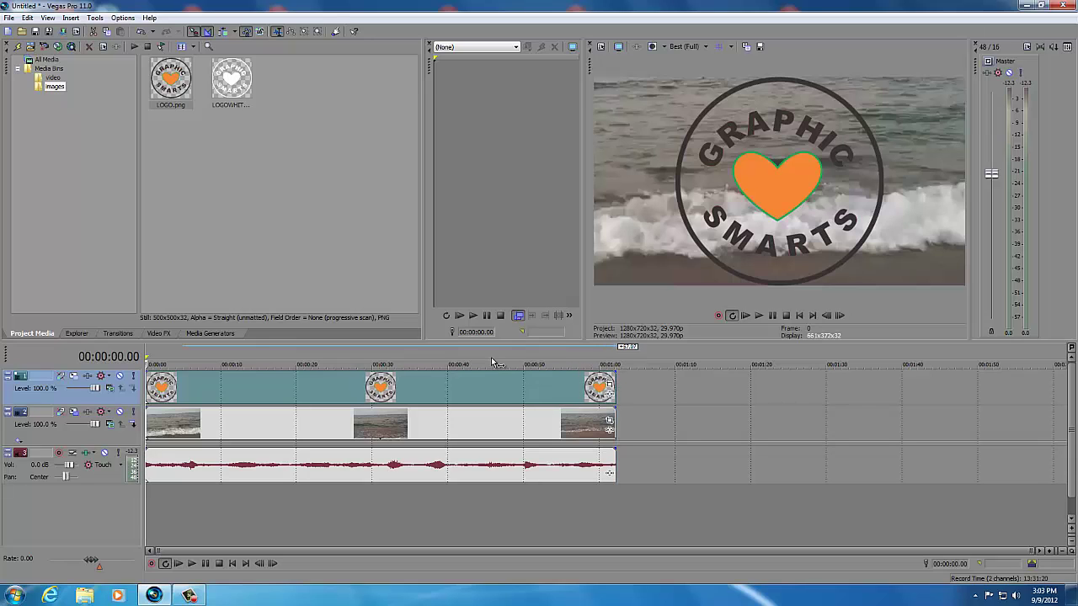
Step: With Scale About Center on, shrink the logo track's motion frame to 1,076.53 × 605.55
click(73, 378)
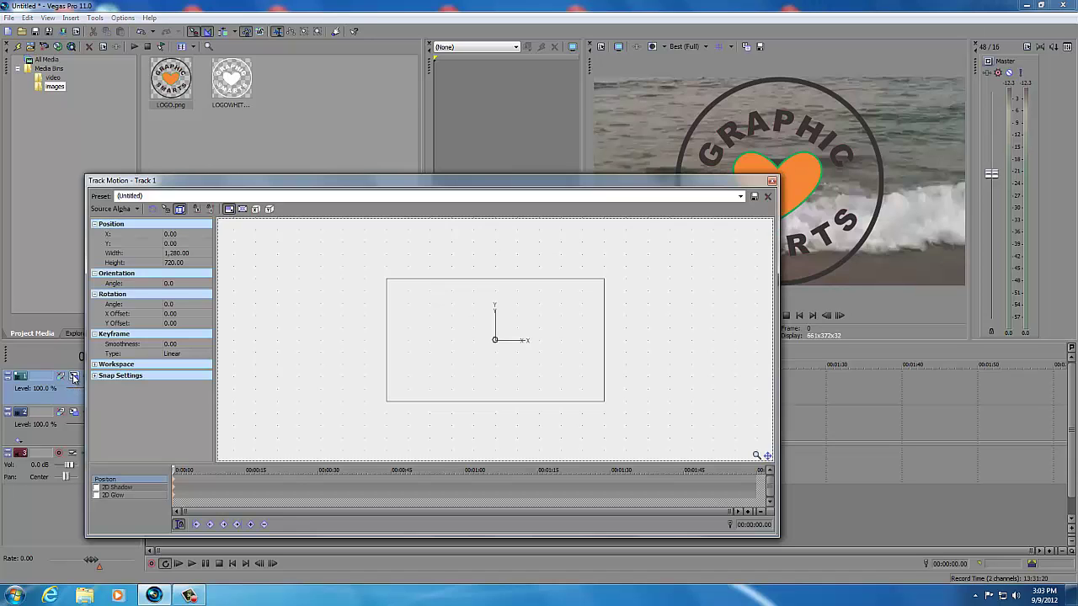
click(242, 209)
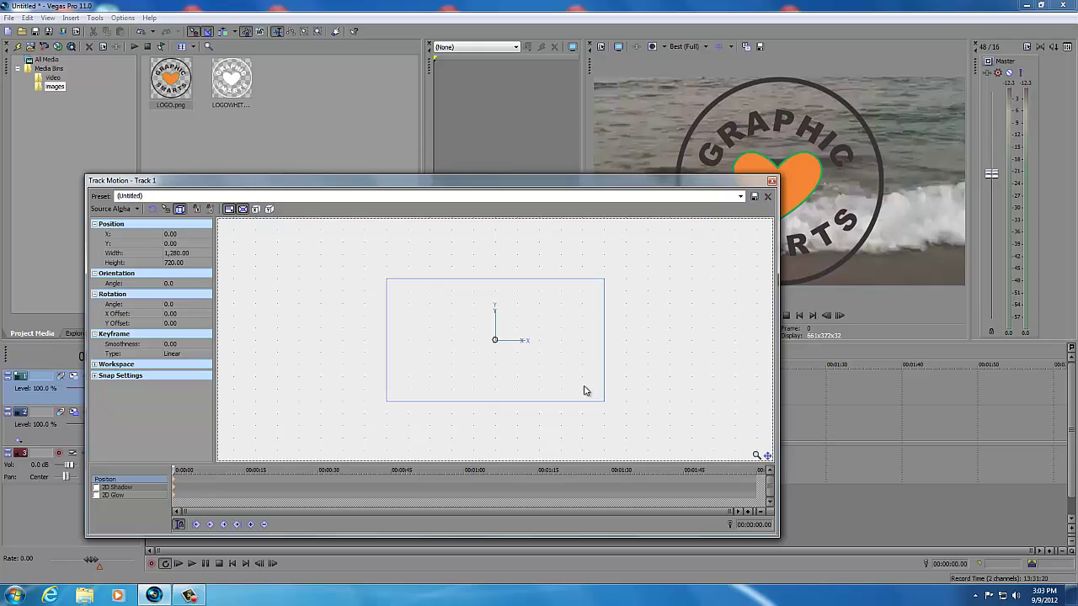
drag(603, 403, 588, 396)
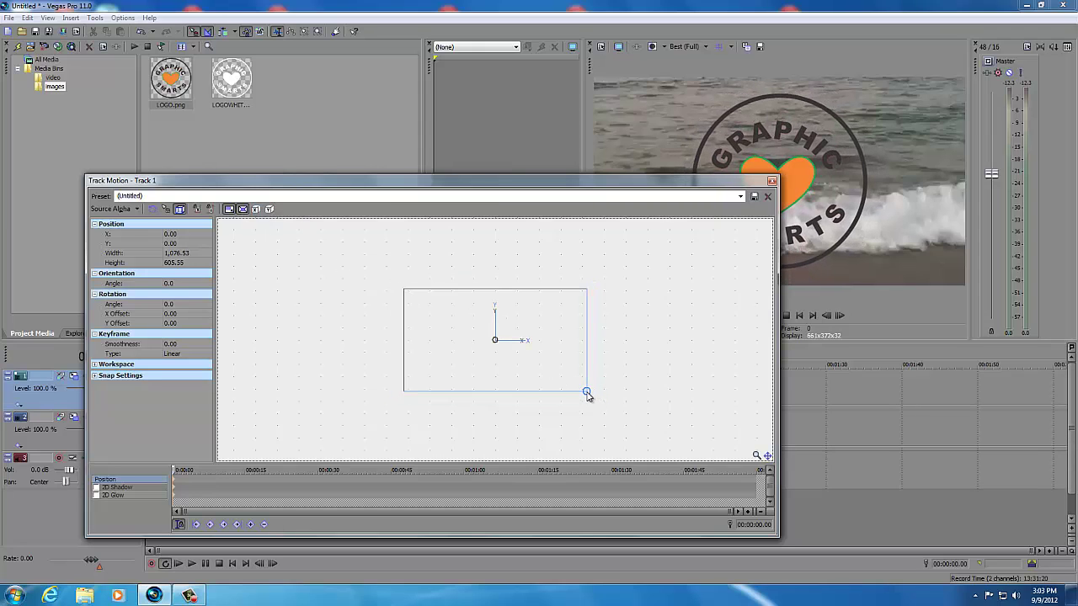
click(772, 181)
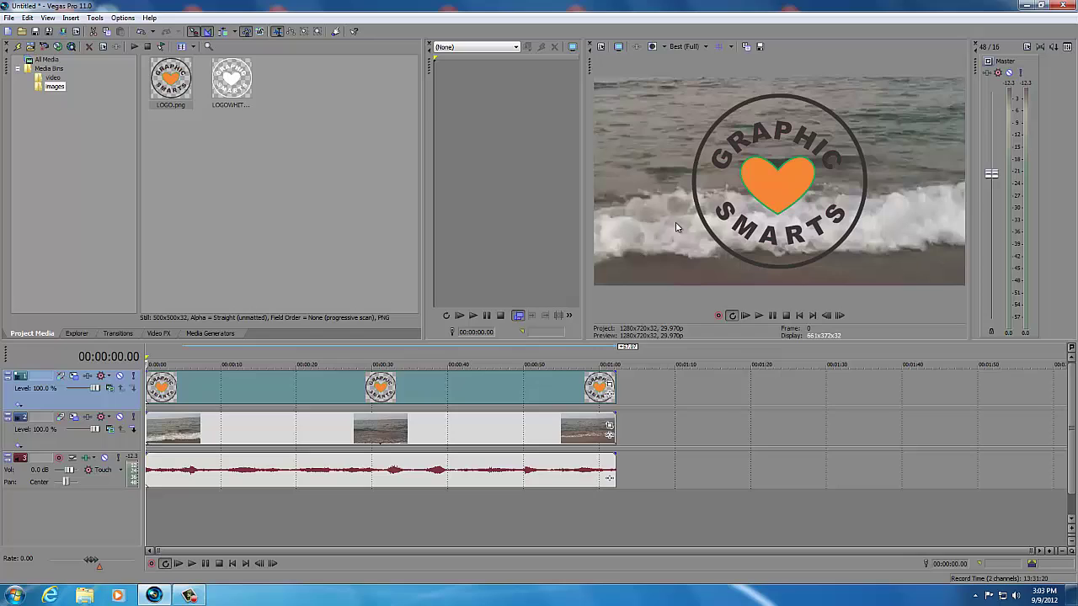
Step: Jump to about 00:00:06 to check the resized logo over the waves
click(192, 389)
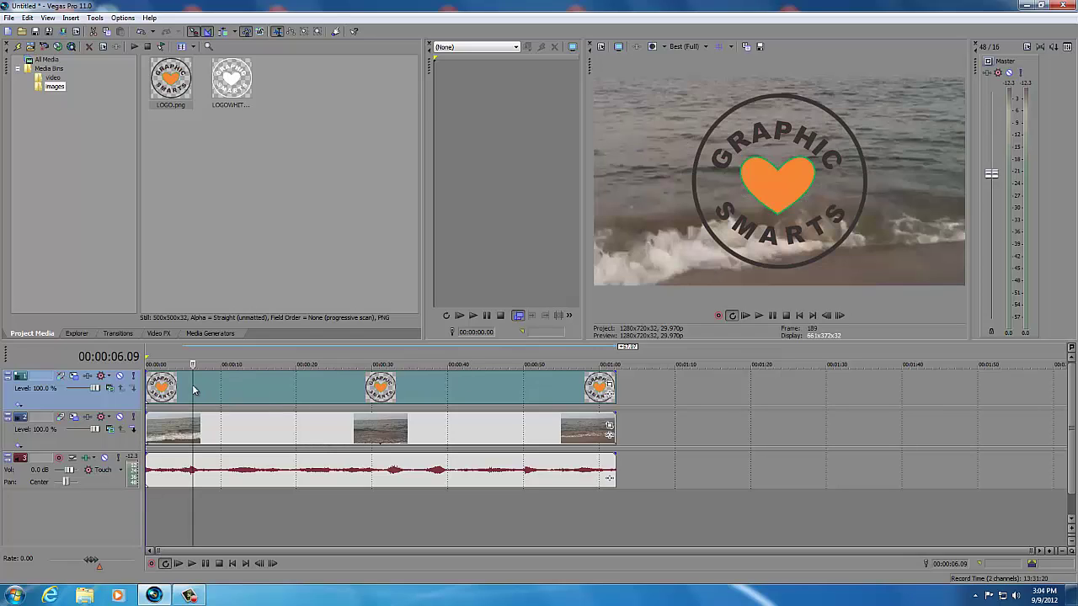
Step: From the project start, set the logo track's custom compositing mode to Sony Displacement Map
click(232, 564)
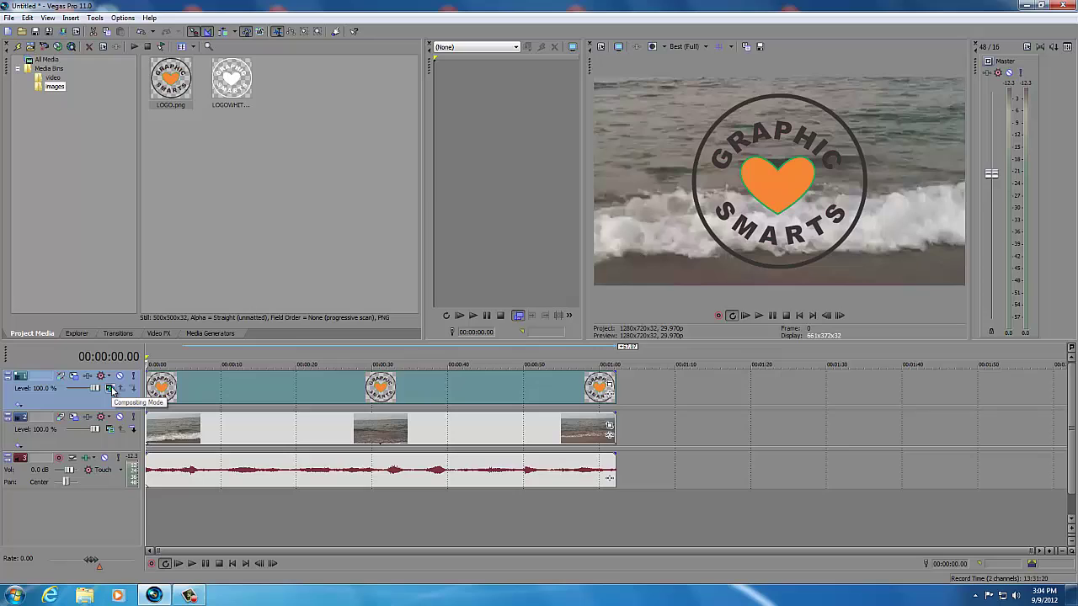
click(112, 389)
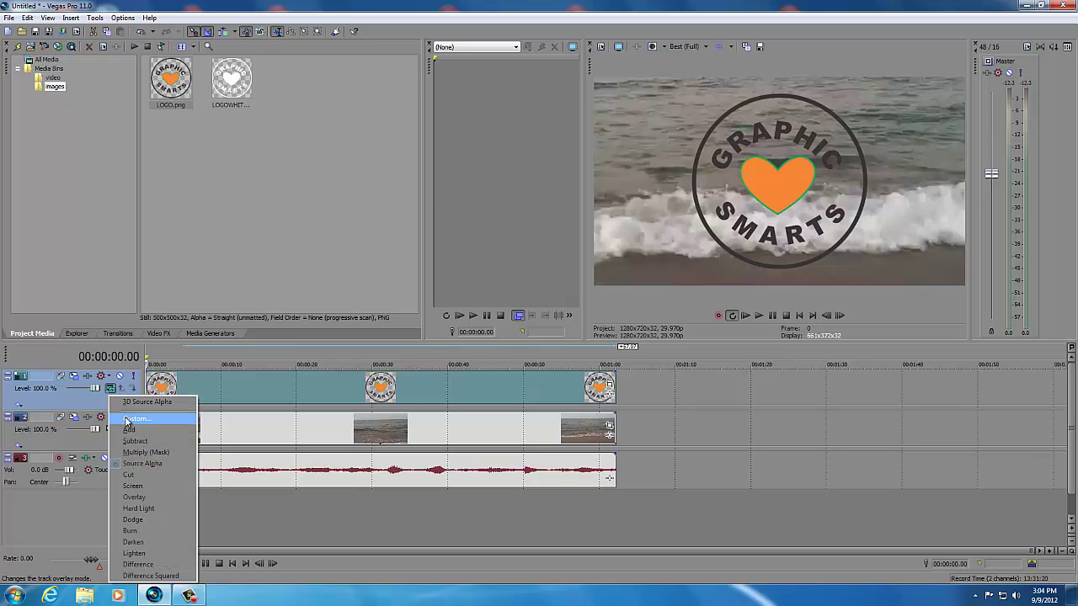
click(127, 420)
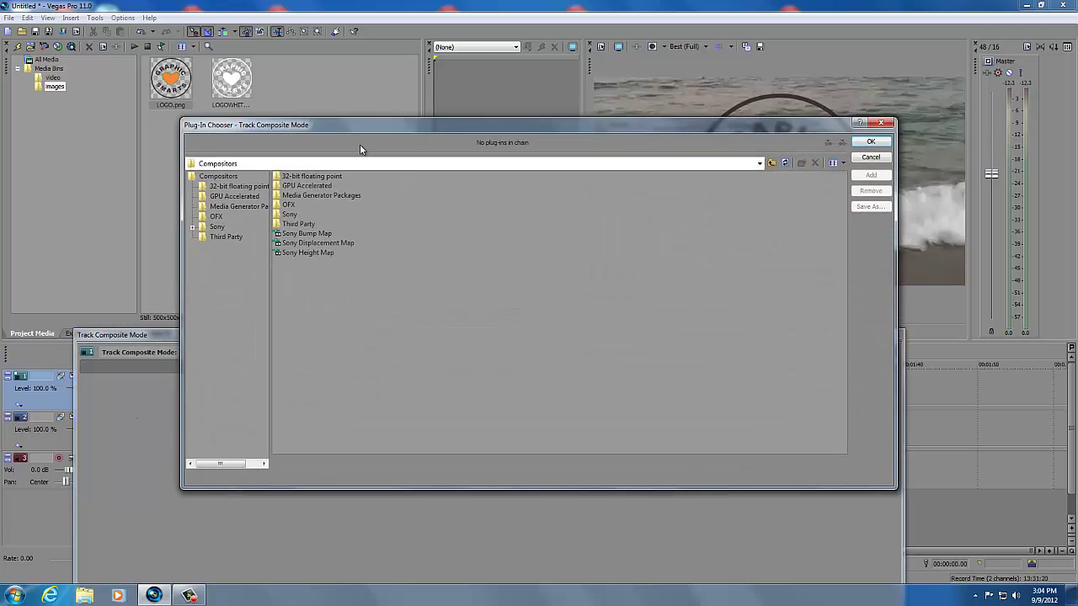
drag(367, 128, 381, 127)
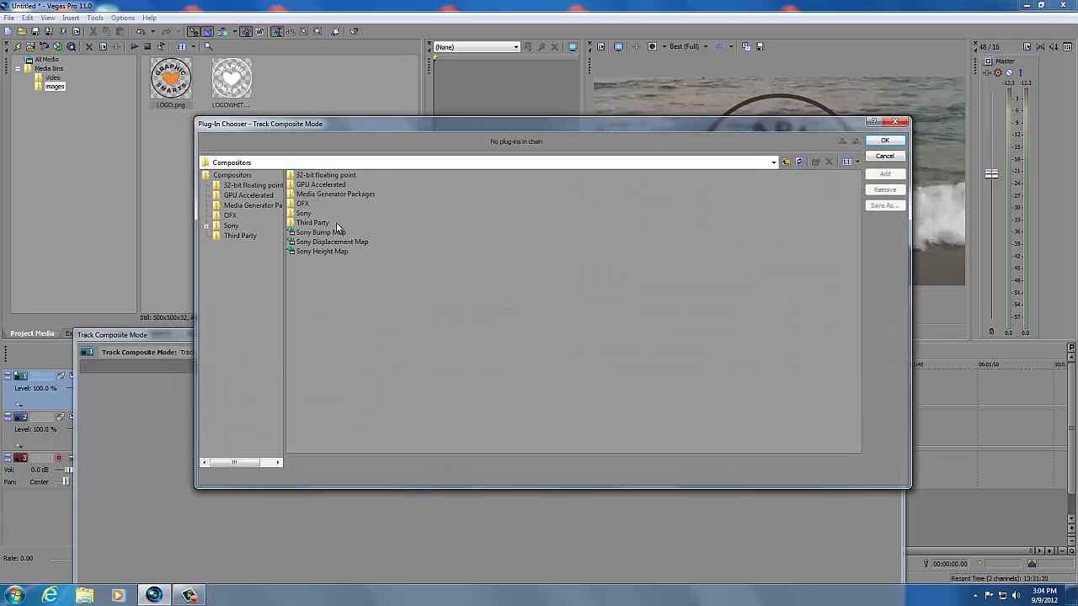
click(319, 244)
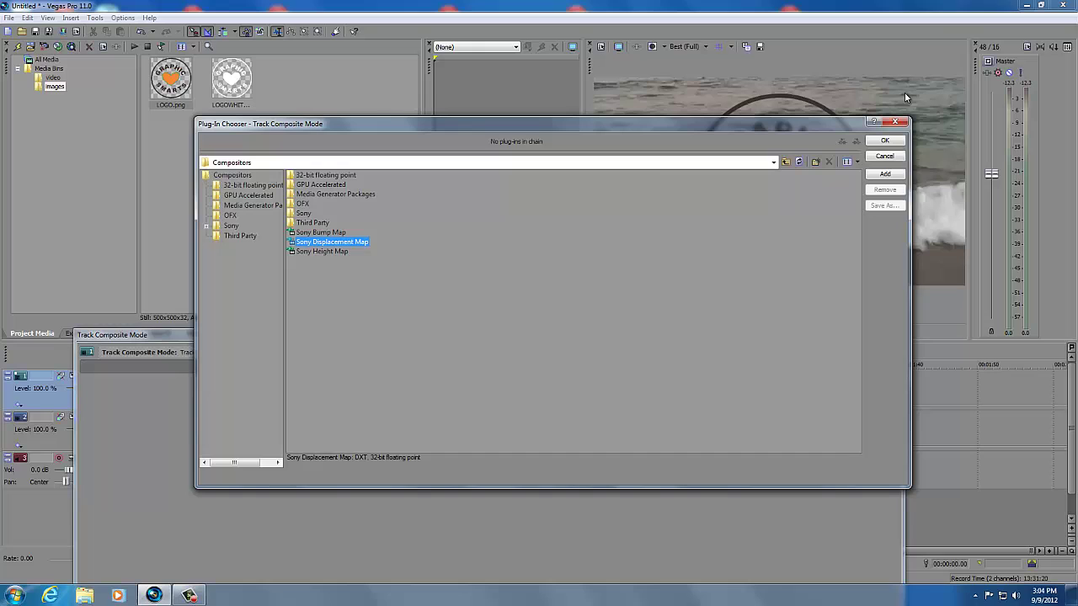
click(886, 142)
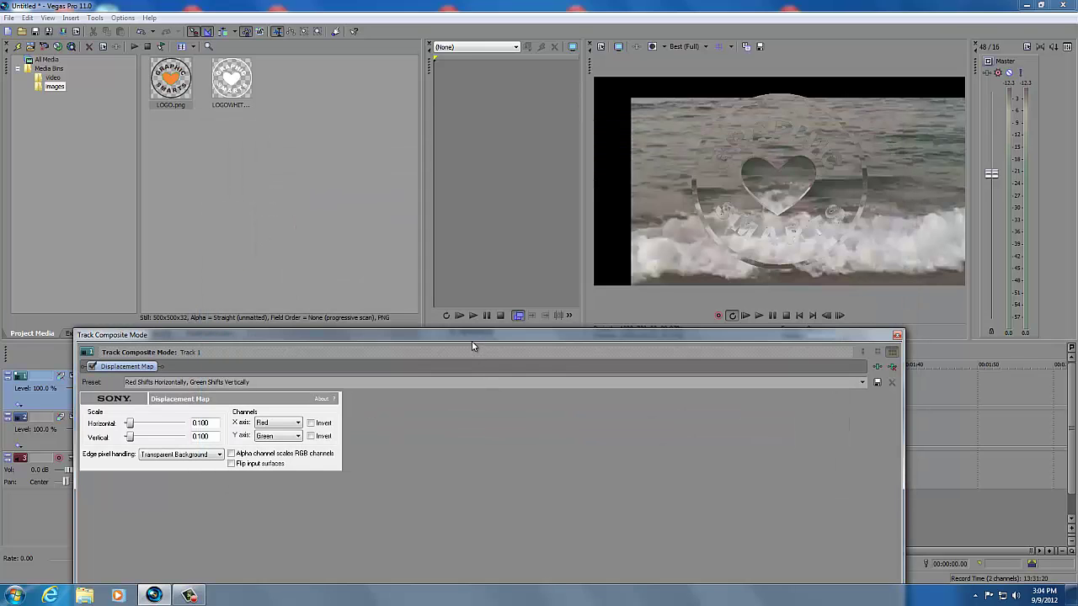
Step: Flip the displacement input surfaces and set the scale to 0.045 horizontal and 0.065 vertical
drag(474, 338, 541, 325)
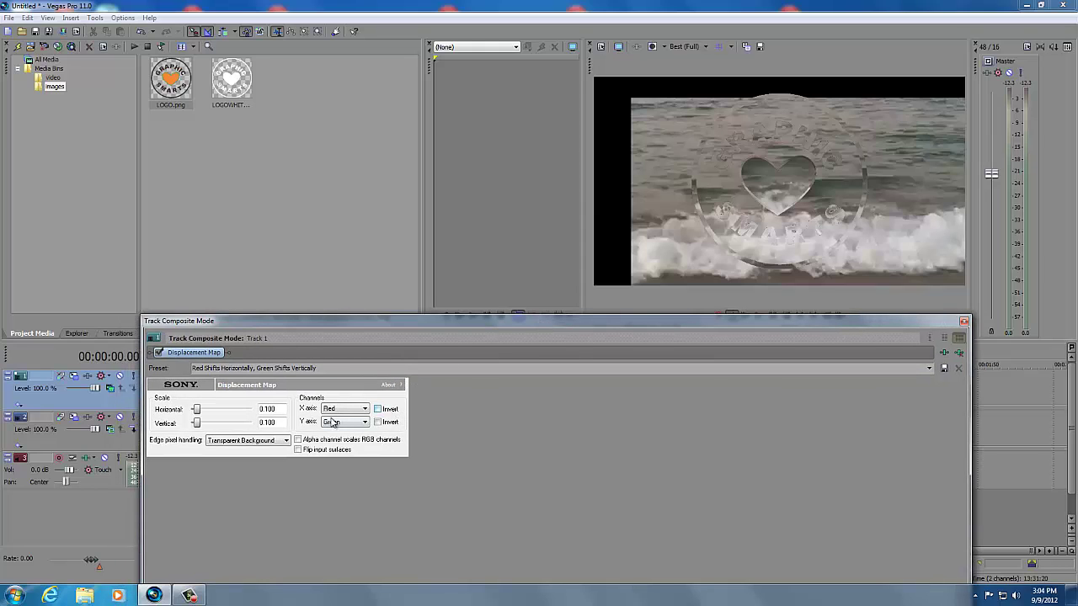
click(297, 451)
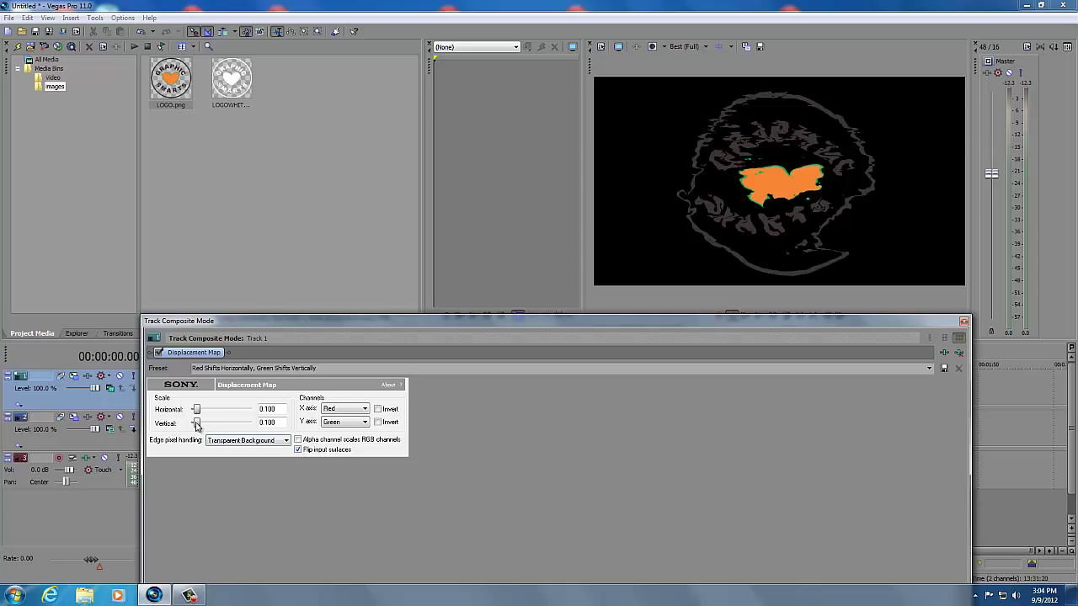
drag(197, 410, 179, 425)
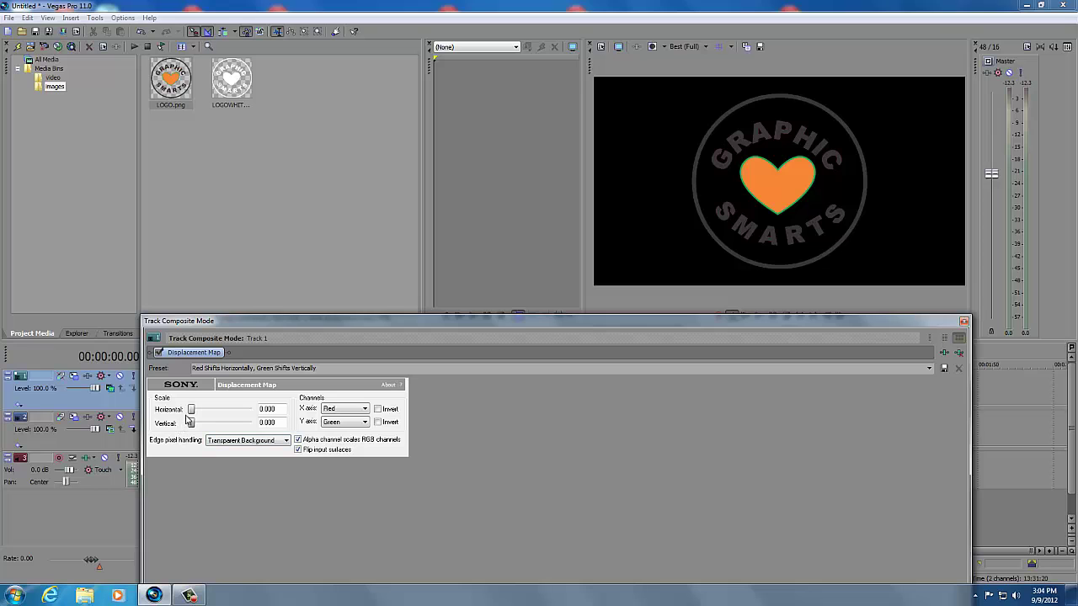
mouse_move(192, 410)
mouse_down()
mouse_move(241, 412)
mouse_move(196, 416)
mouse_up()
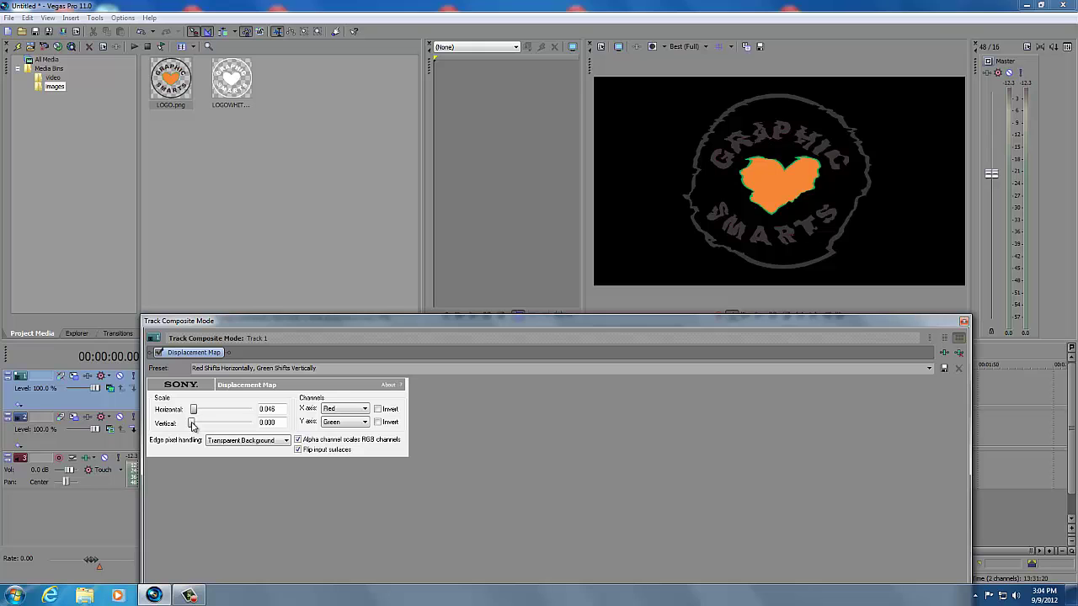
mouse_move(192, 424)
mouse_down()
mouse_move(225, 428)
mouse_move(179, 425)
mouse_move(196, 427)
mouse_up()
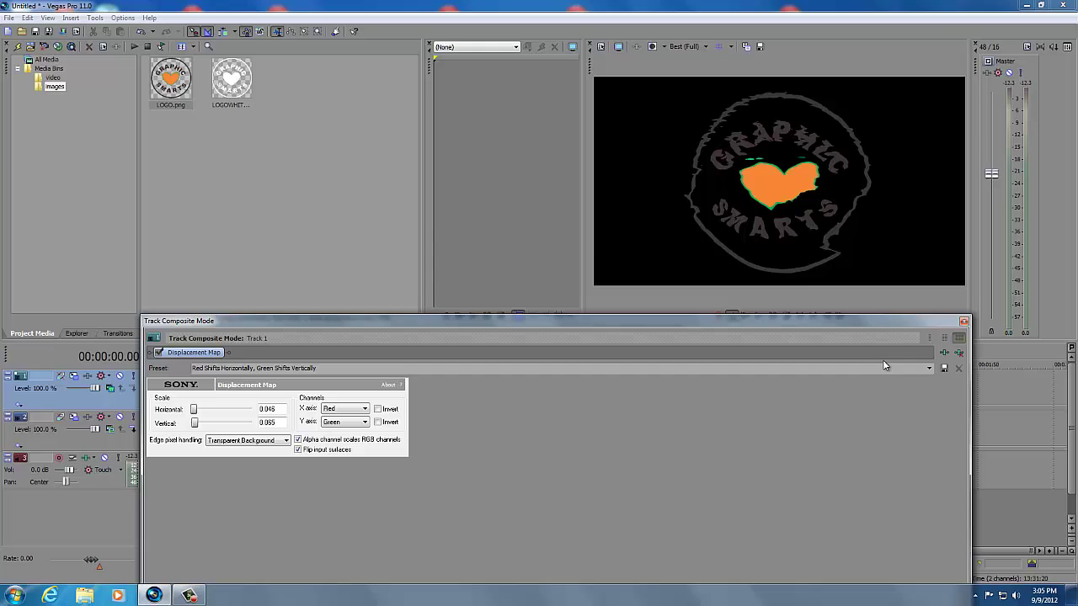
click(964, 322)
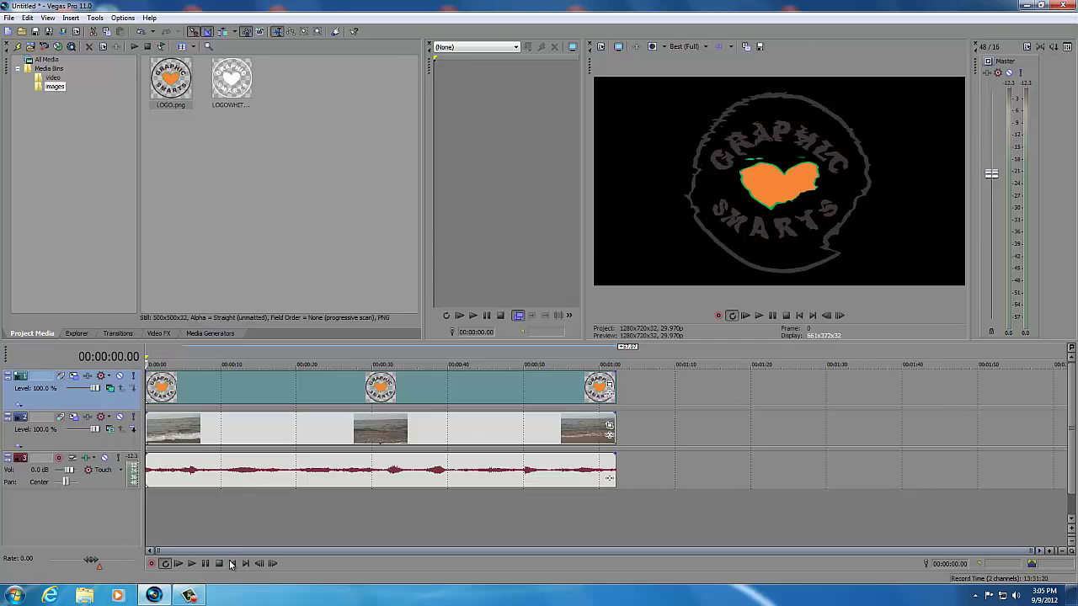
Step: Play the project to watch the effect, then stop and return to 00:00:00.00
click(192, 563)
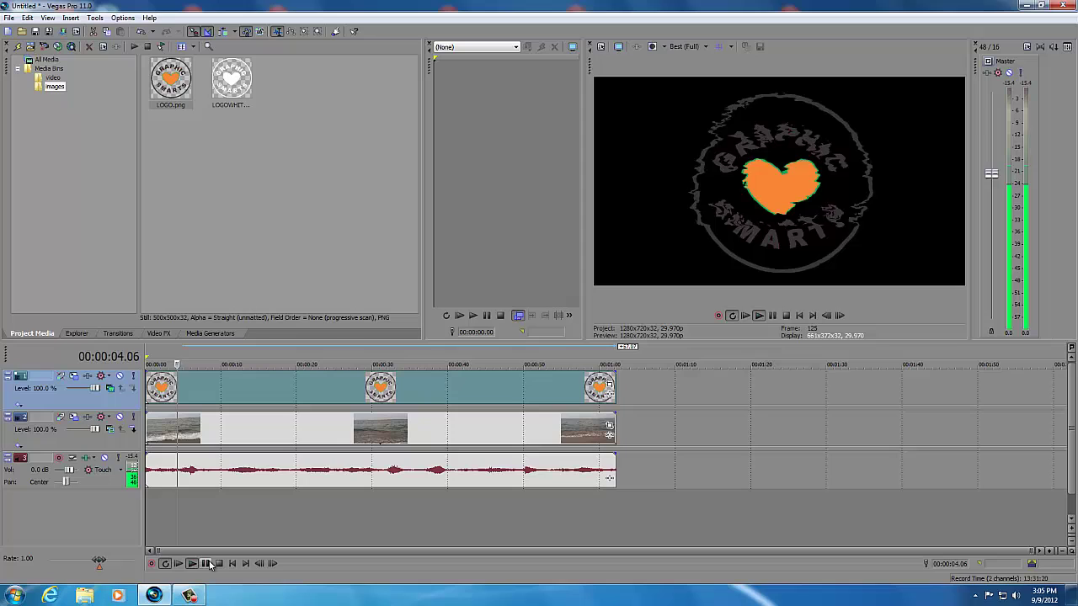
click(206, 567)
click(233, 566)
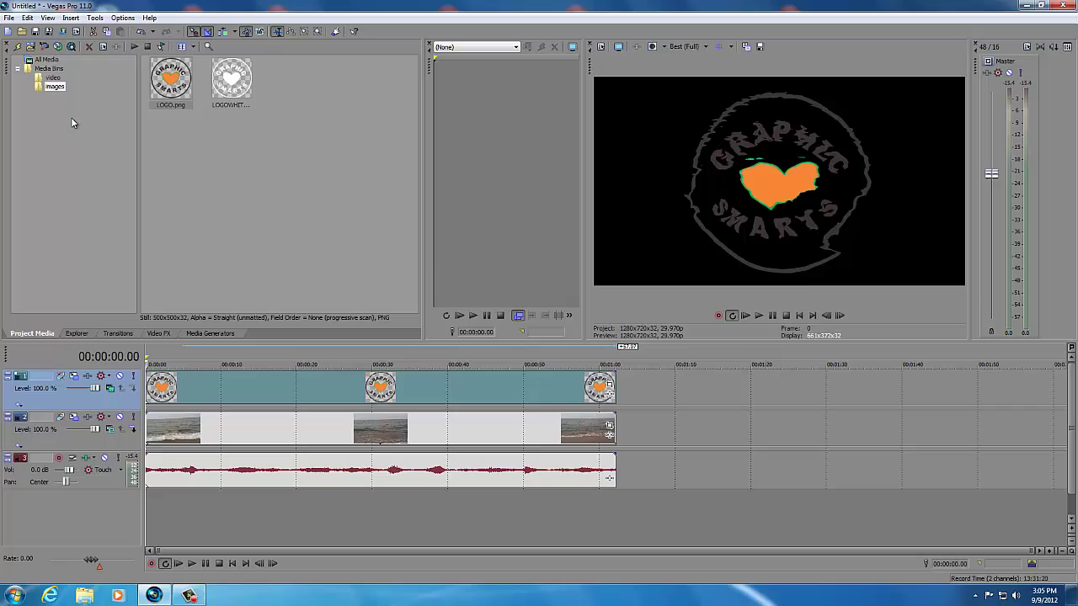
Step: Cancel the images bin rename and select the beach video track
click(54, 87)
key(Return)
click(53, 438)
Step: Duplicate the beach video track to create a second surf track
right_click(52, 438)
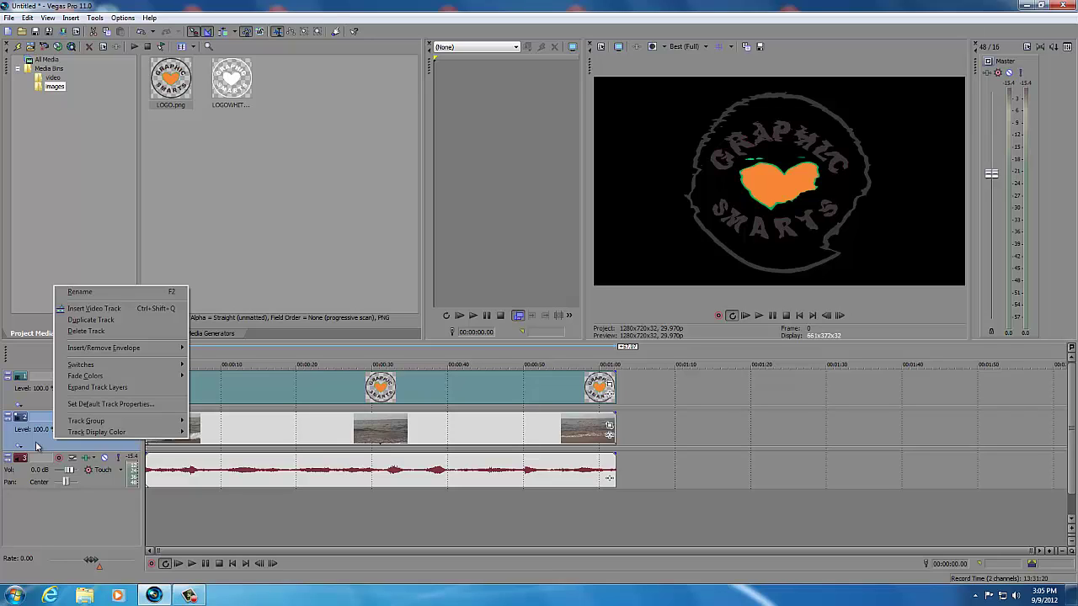
click(117, 320)
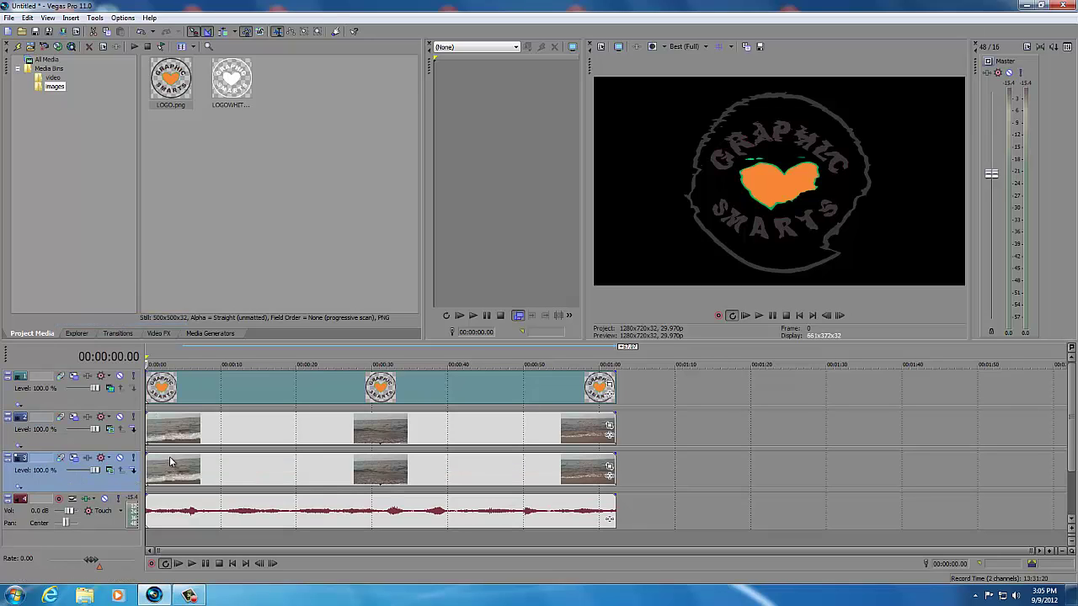
click(112, 446)
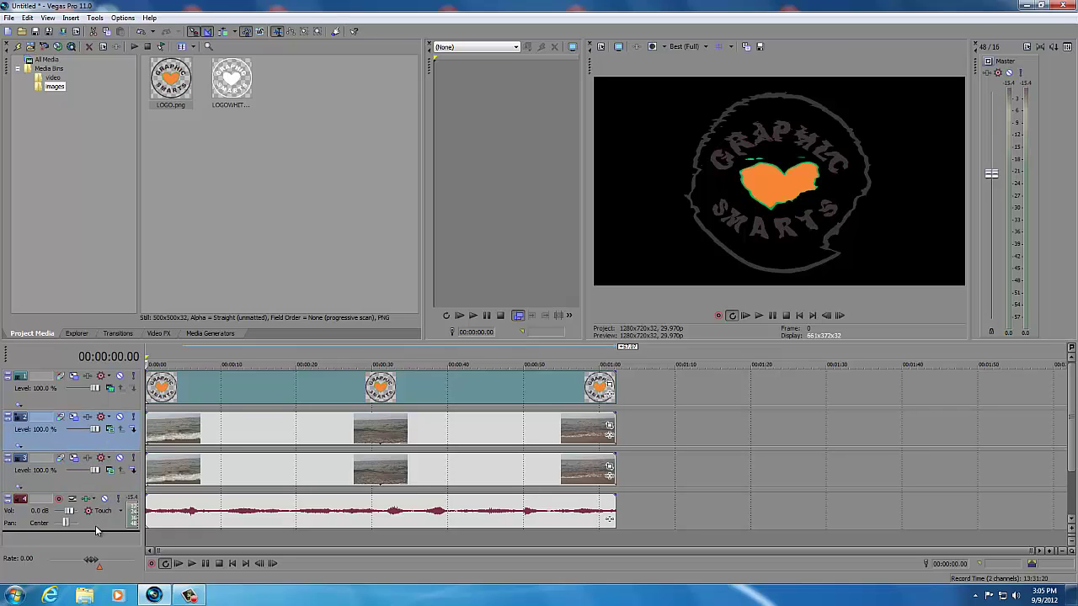
click(99, 479)
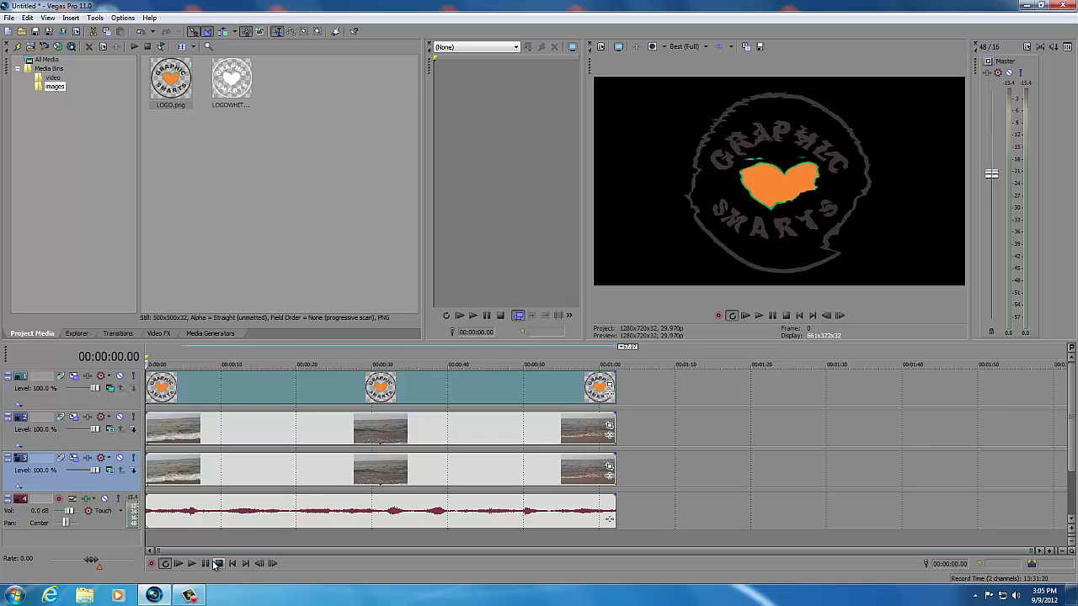
Step: Make the upper beach video copy a compositing child of the logo track
click(112, 443)
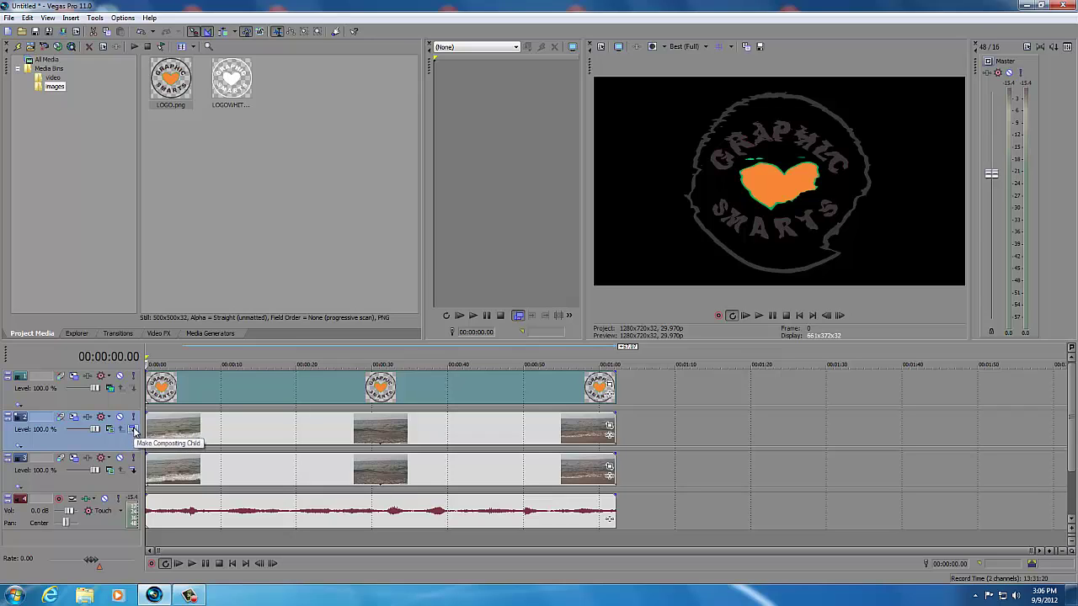
click(134, 430)
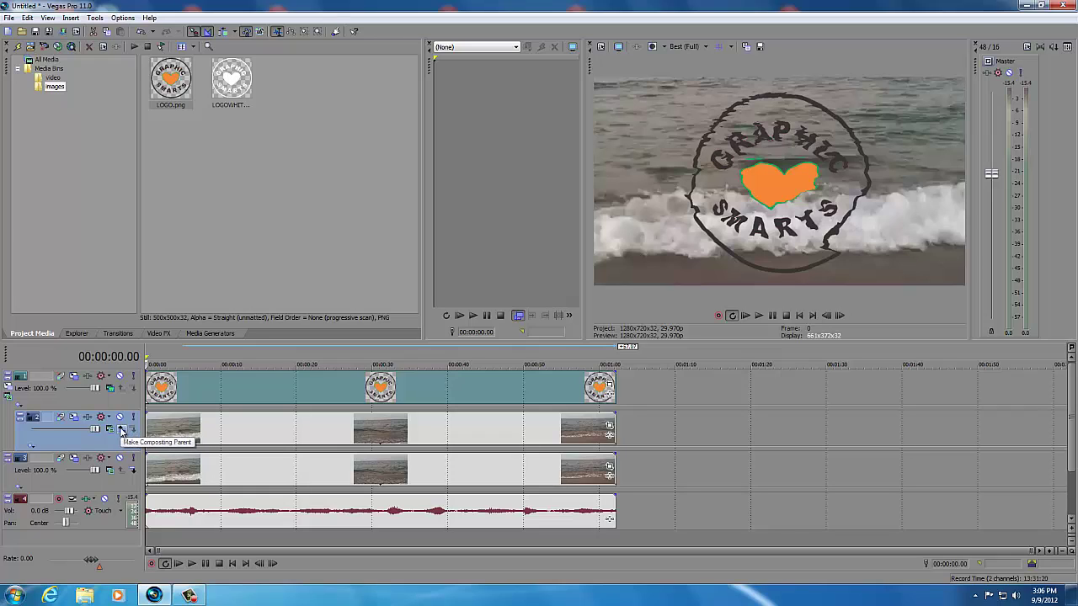
click(121, 431)
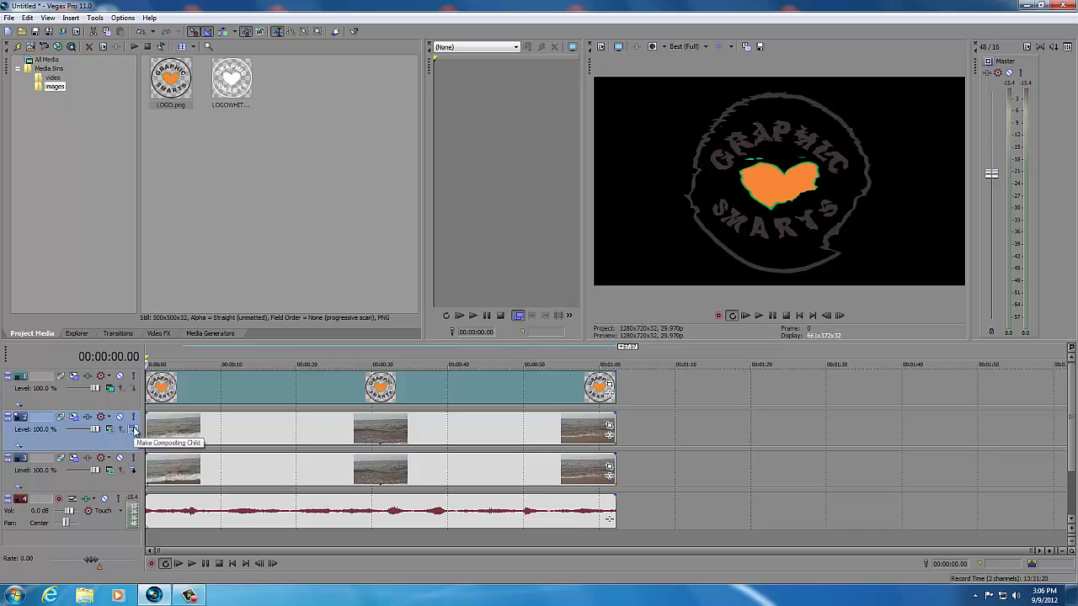
click(133, 430)
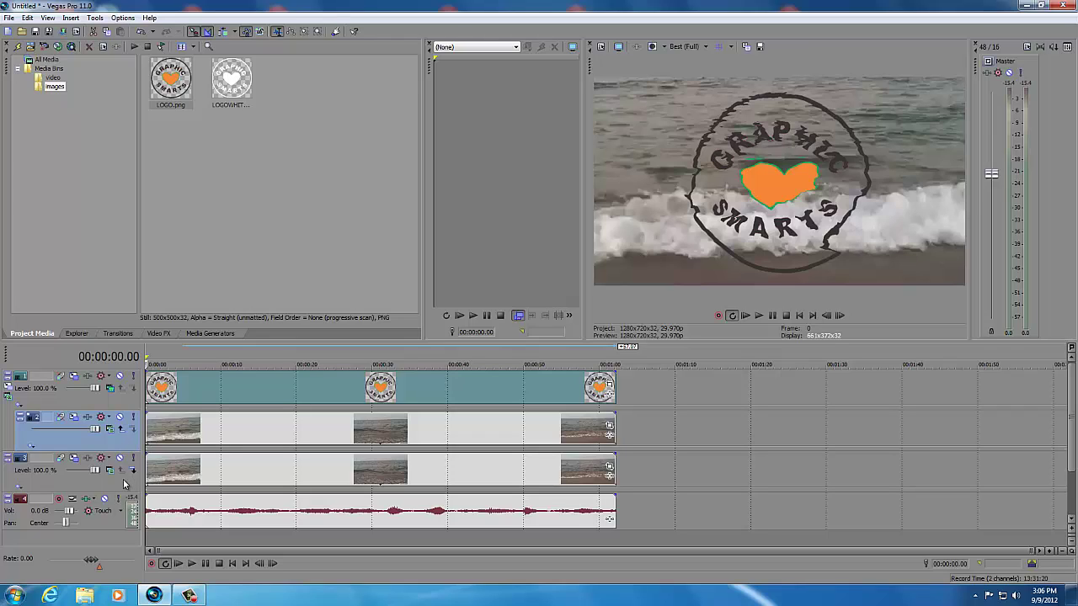
Step: Play the logo over the surf, pause, and return to 00:00:00.00
click(192, 564)
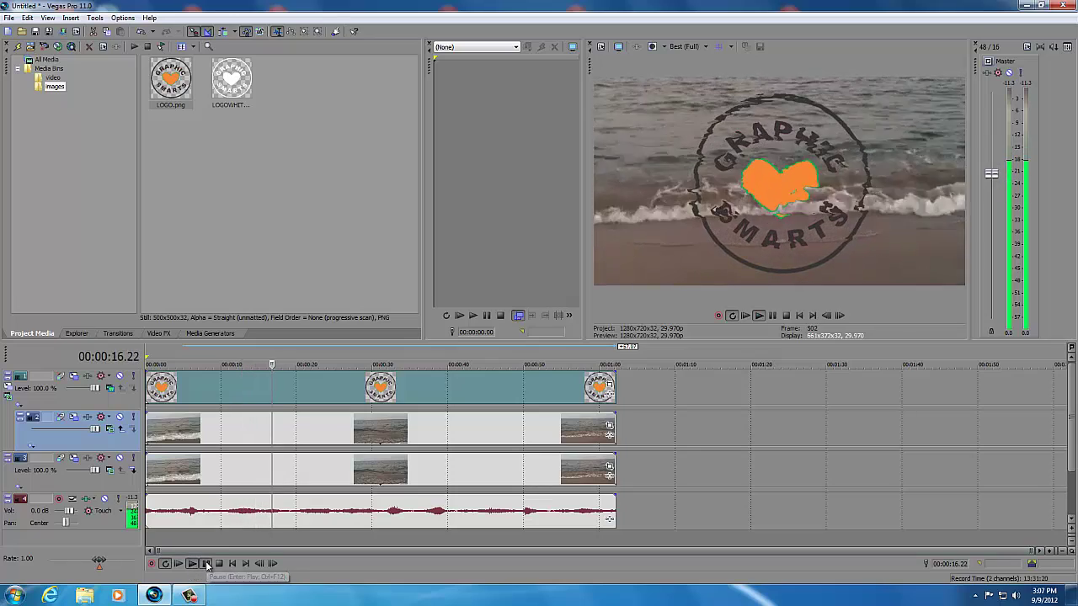
click(205, 564)
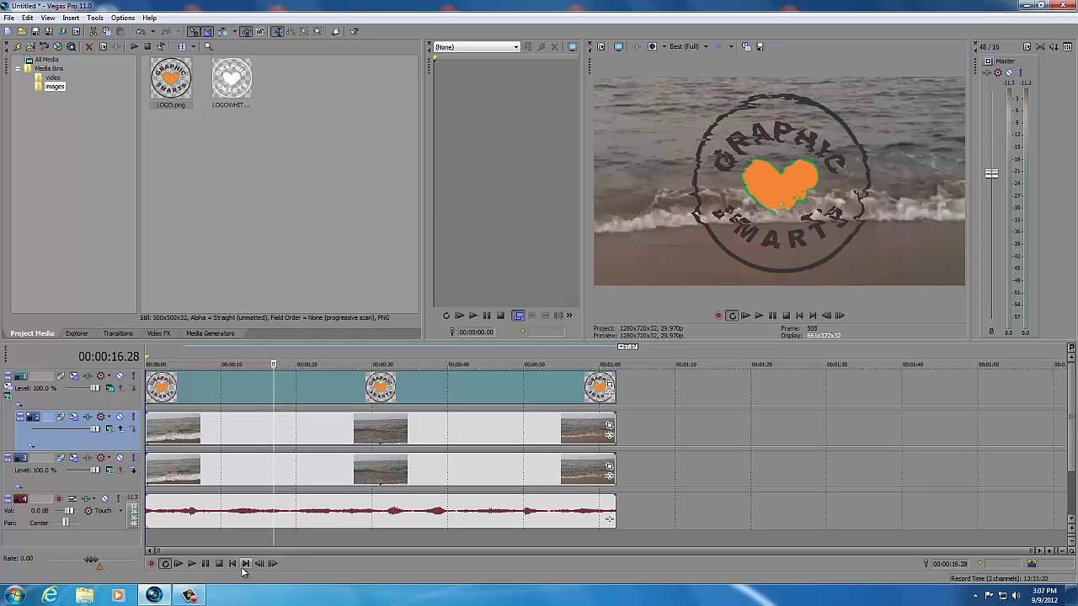
click(232, 565)
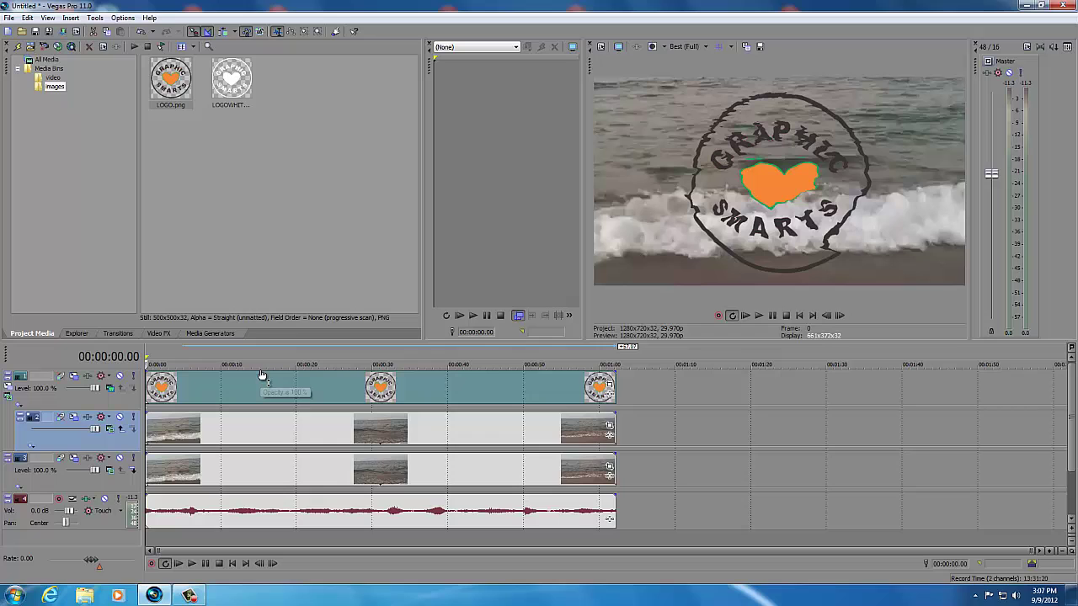
Step: Test a lower logo opacity, then raise it back to about 96%
drag(262, 375, 262, 392)
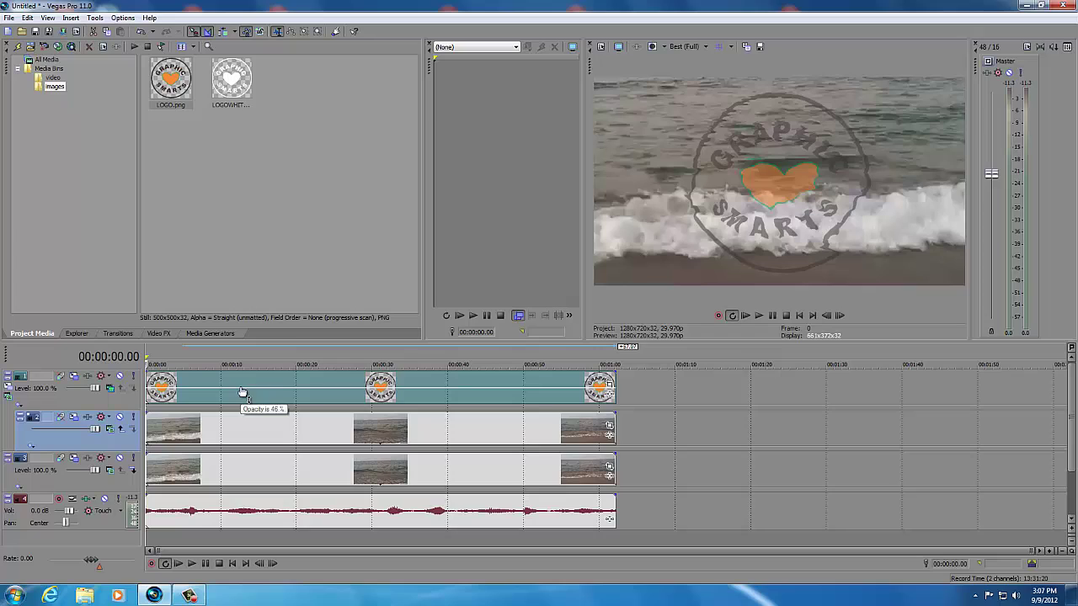
drag(242, 393, 242, 368)
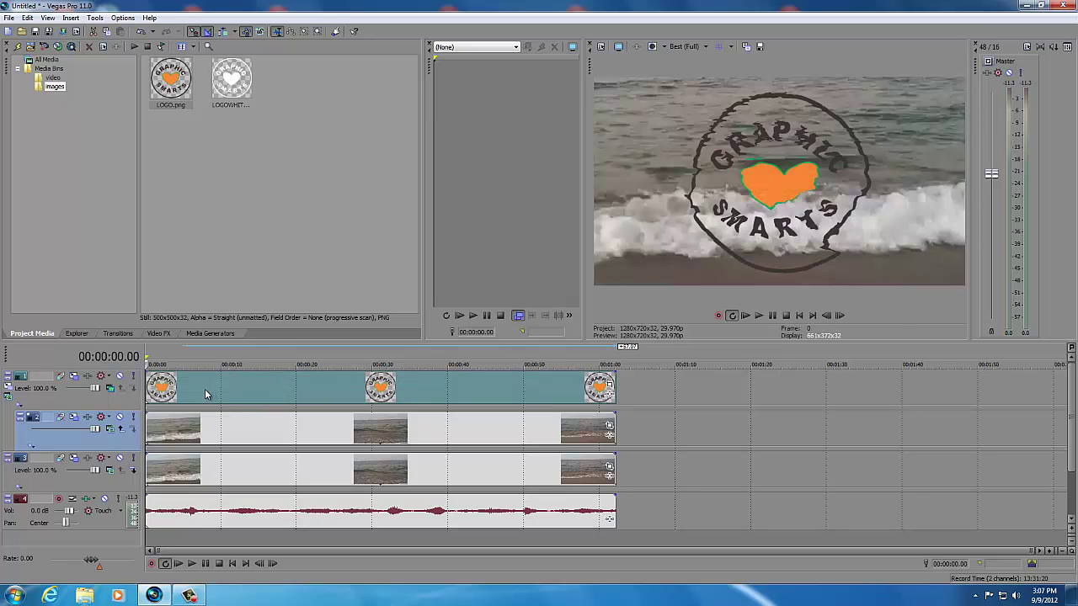
click(67, 405)
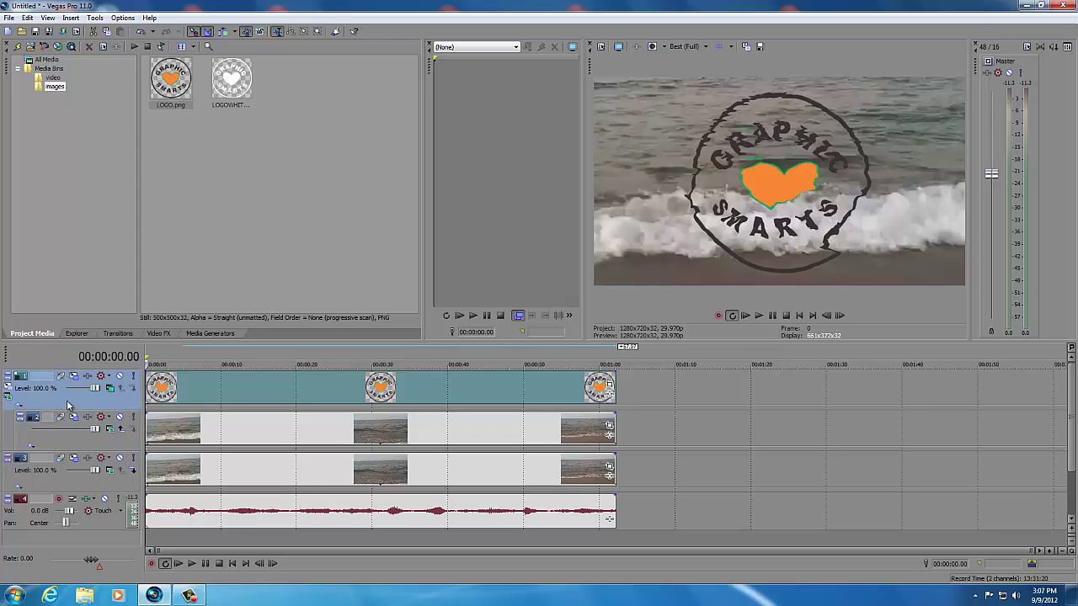
Step: Swap the orange logo events on track 1 for LOGOWHITE.png, extended to the video's end
click(205, 387)
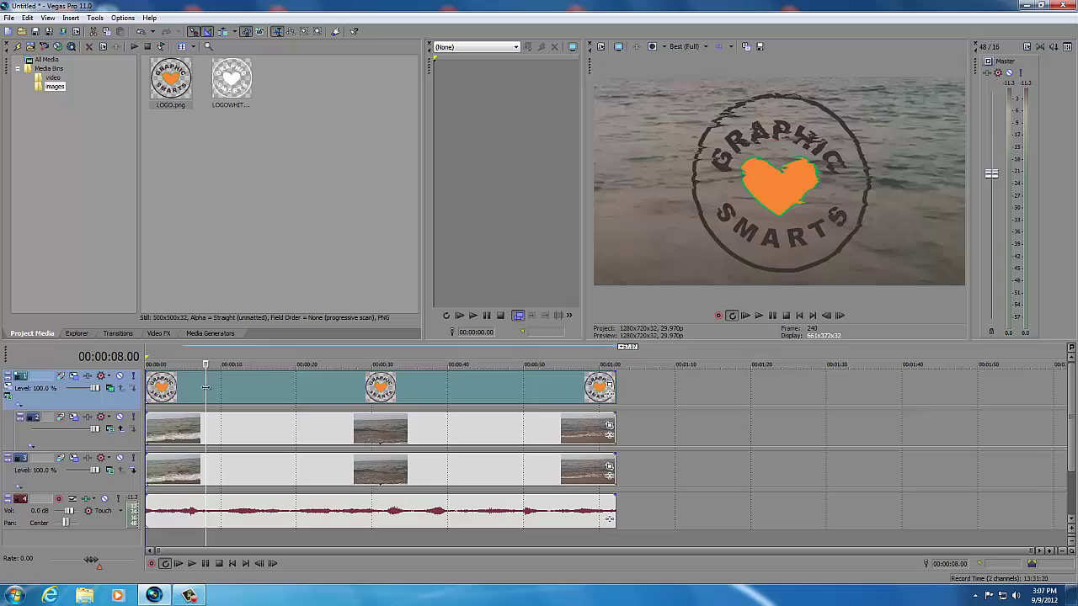
key(Delete)
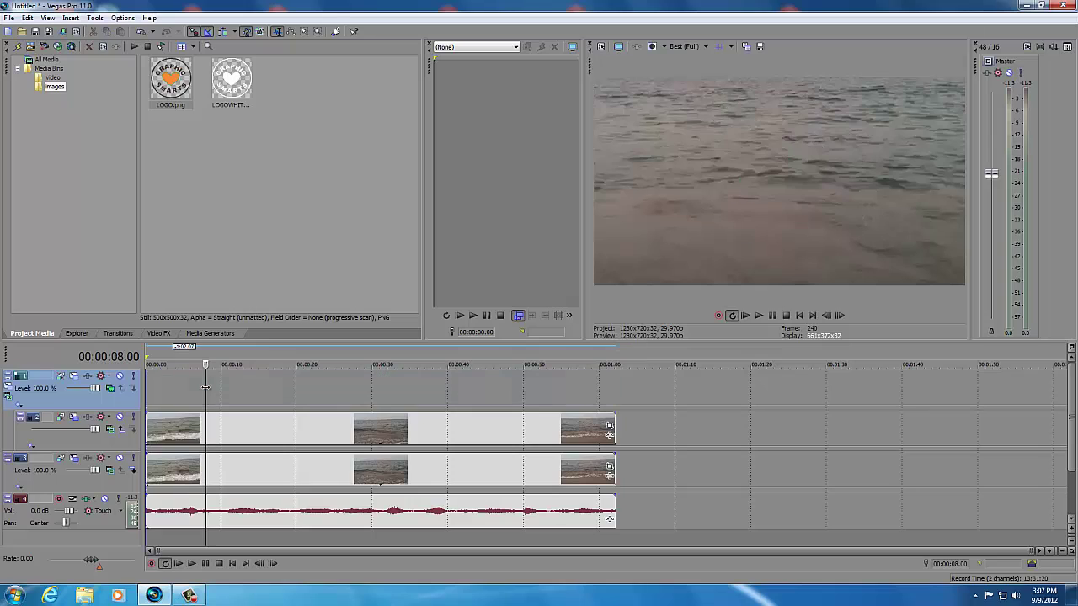
click(232, 563)
drag(232, 80, 149, 391)
drag(181, 389, 617, 393)
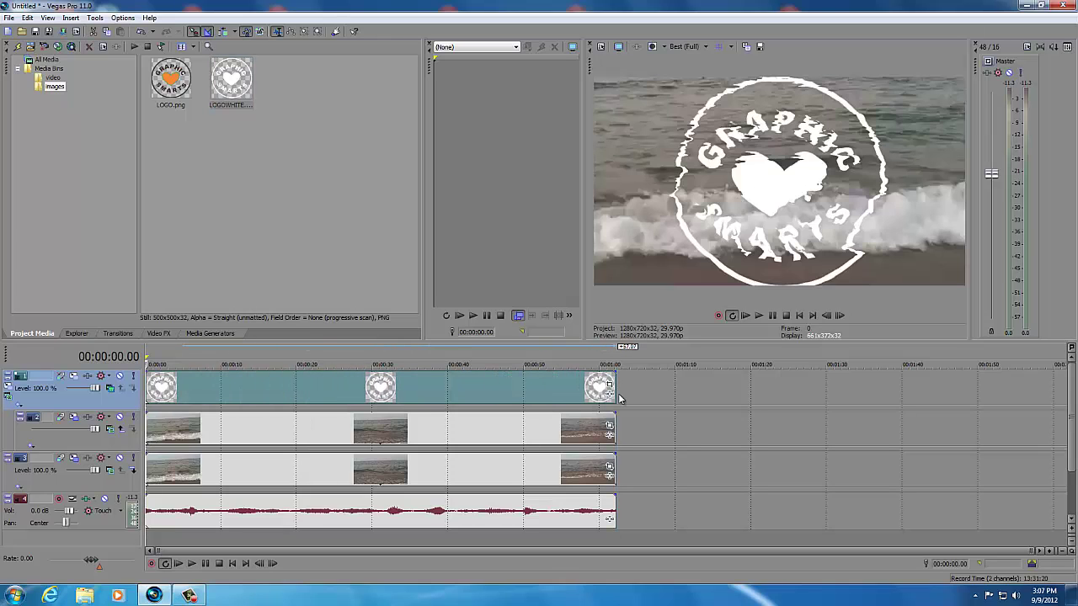
click(248, 389)
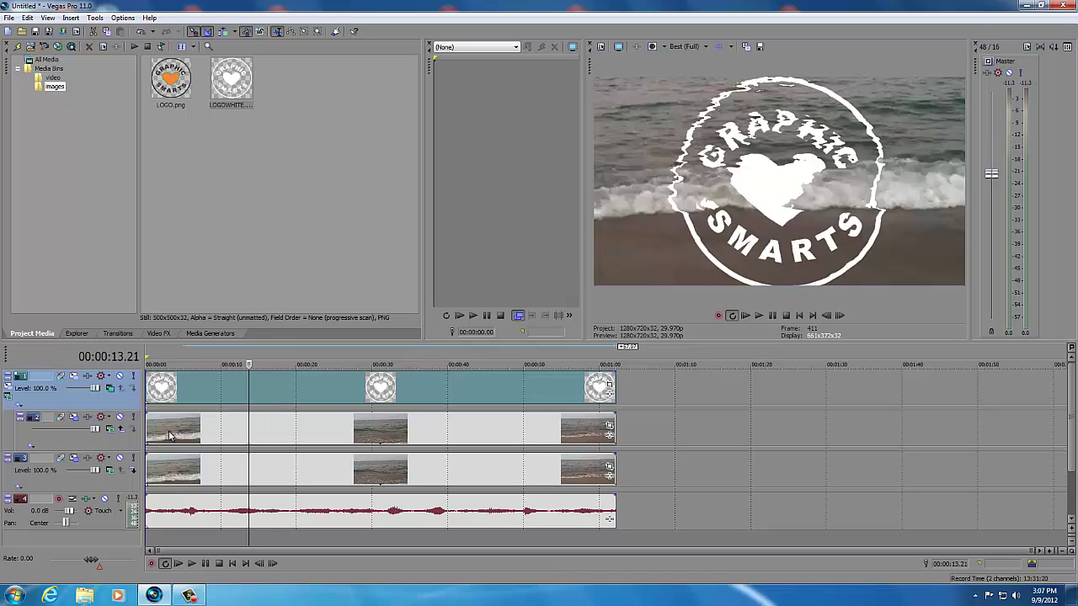
Step: Duplicate the beach video track and move the copy above the white logo track
right_click(84, 441)
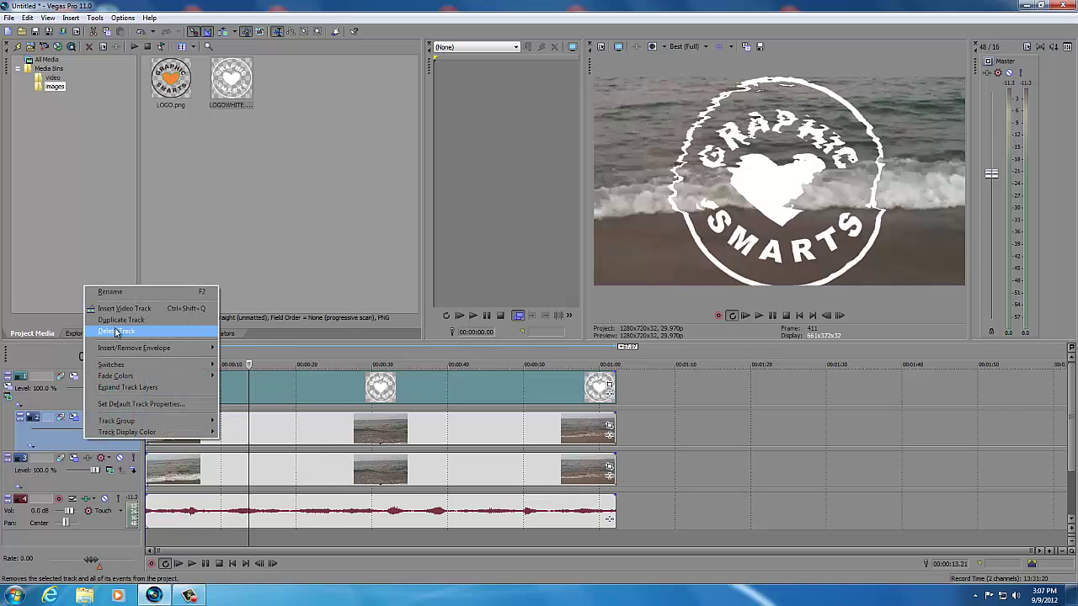
click(139, 320)
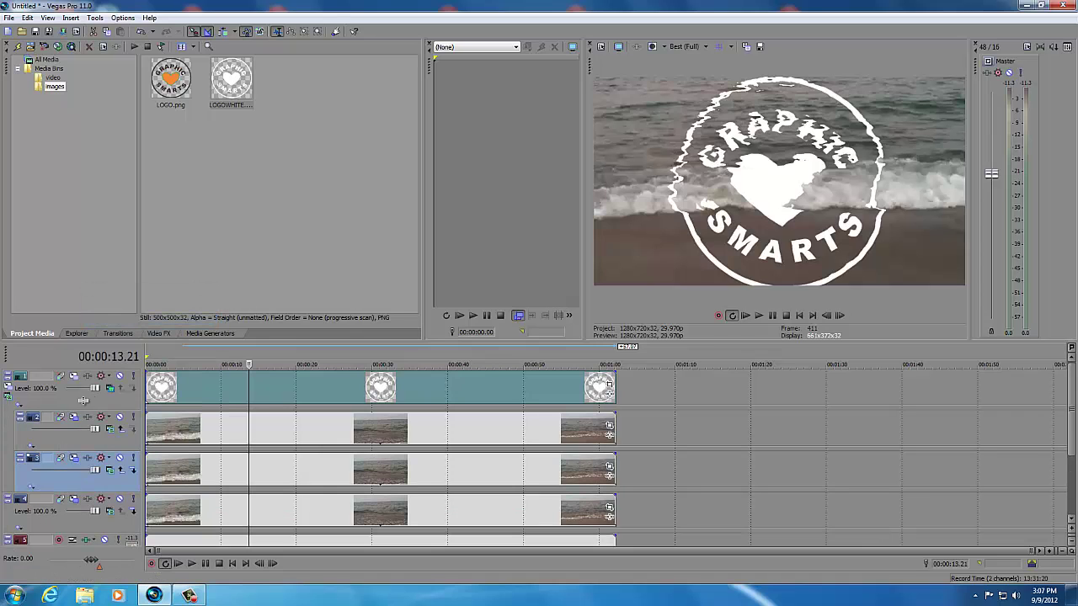
click(64, 441)
drag(64, 378, 63, 377)
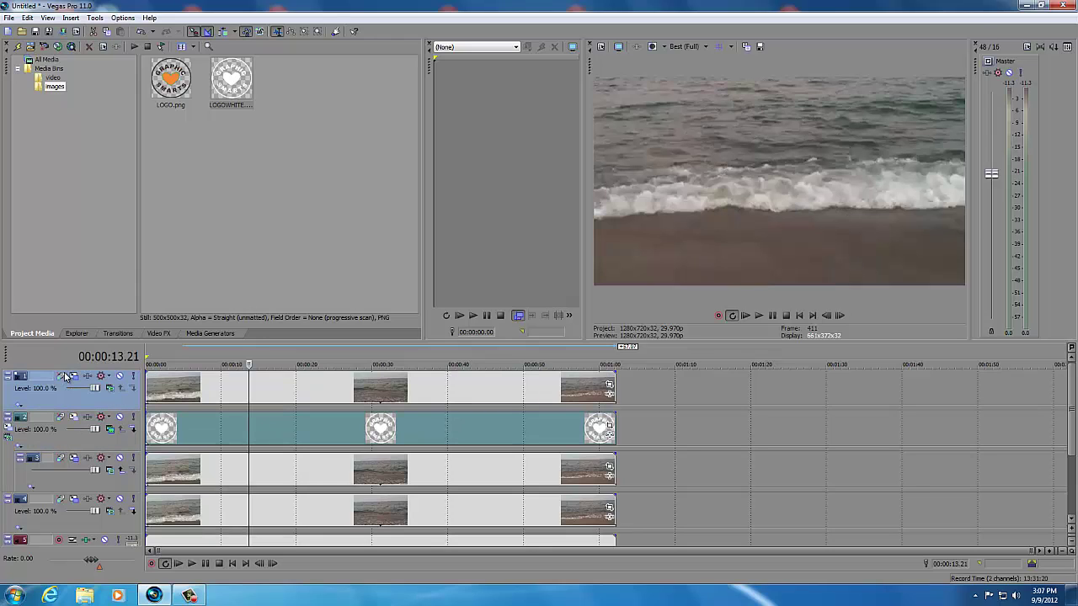
click(110, 389)
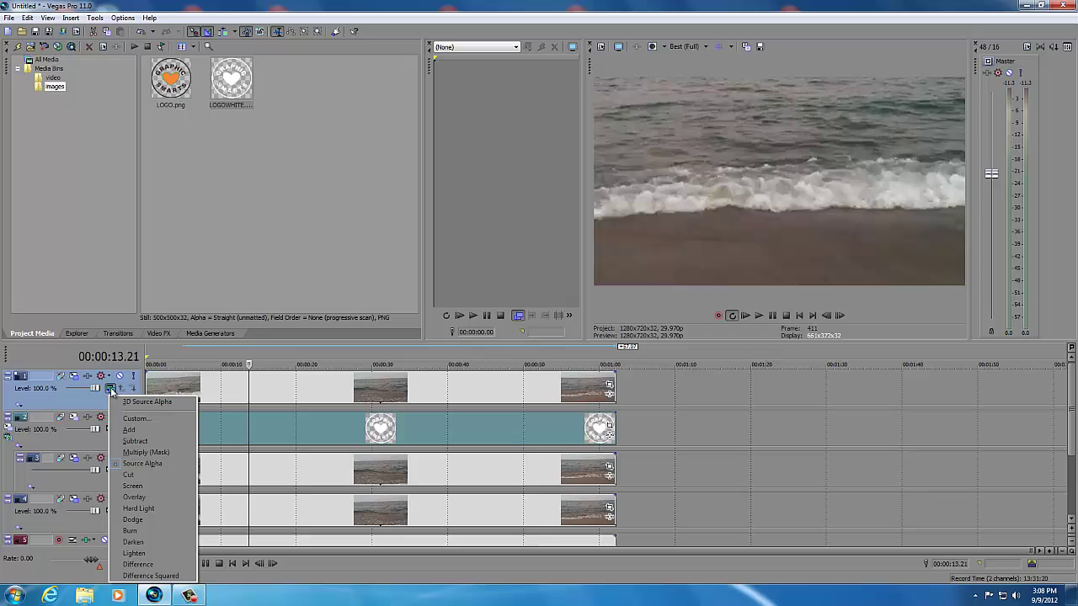
Step: Set the top beach track's compositing mode to Multiply (Mask) and play the result
click(141, 454)
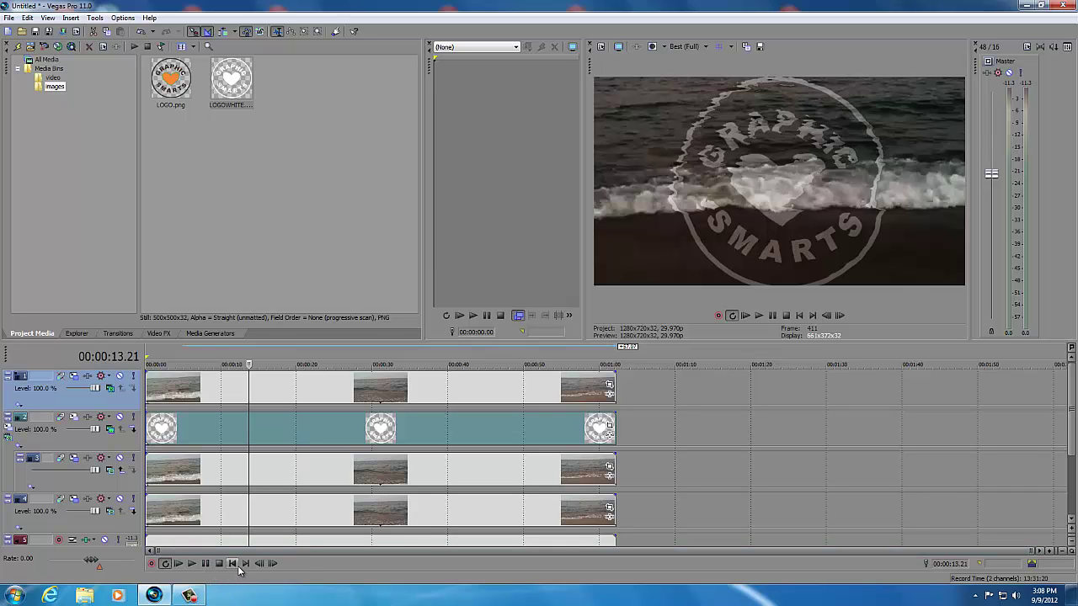
click(191, 565)
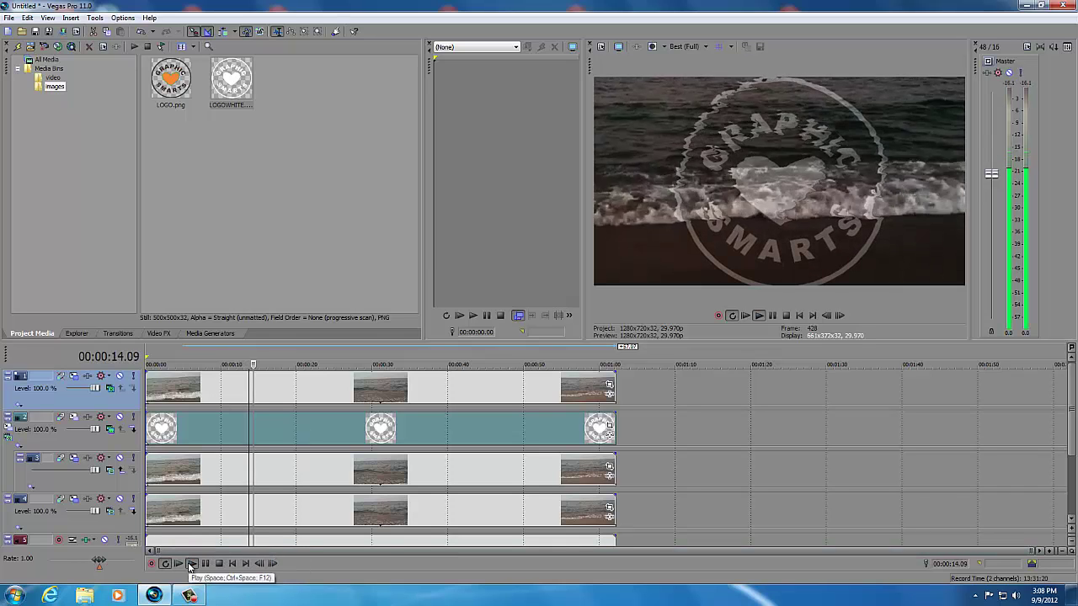